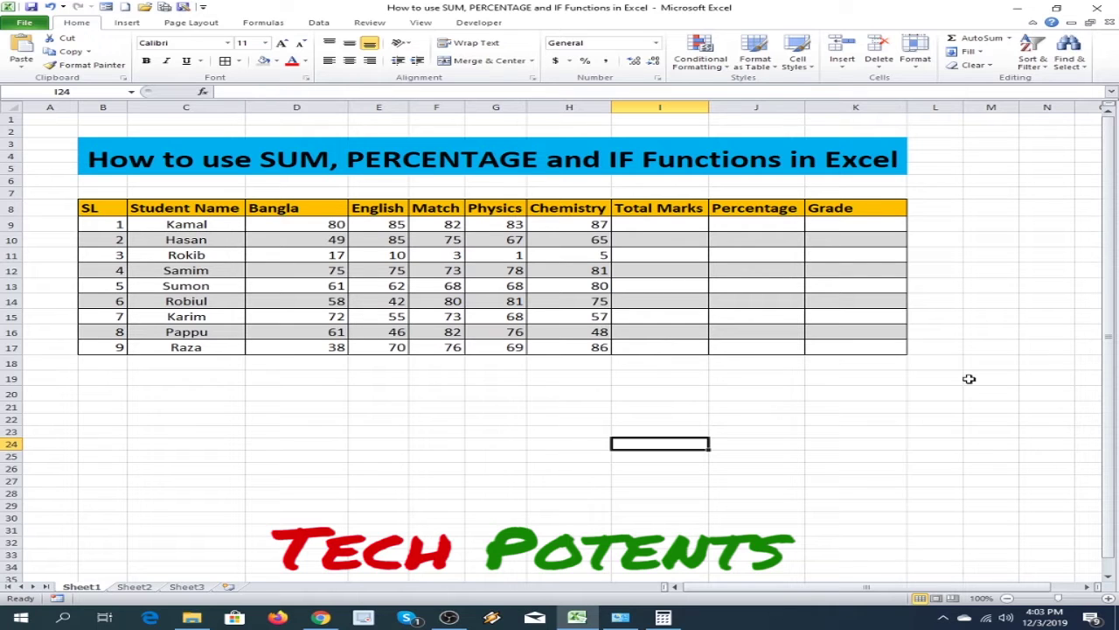
Select the marks table and review its SL, Student Name, Bangla, English, Match, Physics and Chemistry columns
left_click(102, 209)
left_click_drag(103, 209, 909, 345)
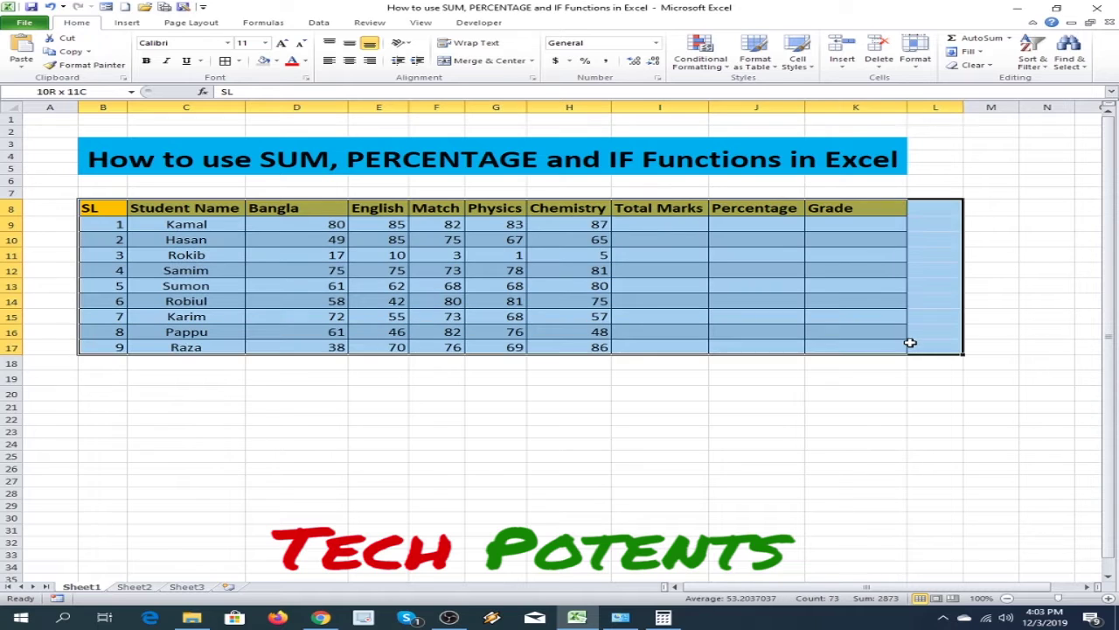
left_click(801, 408)
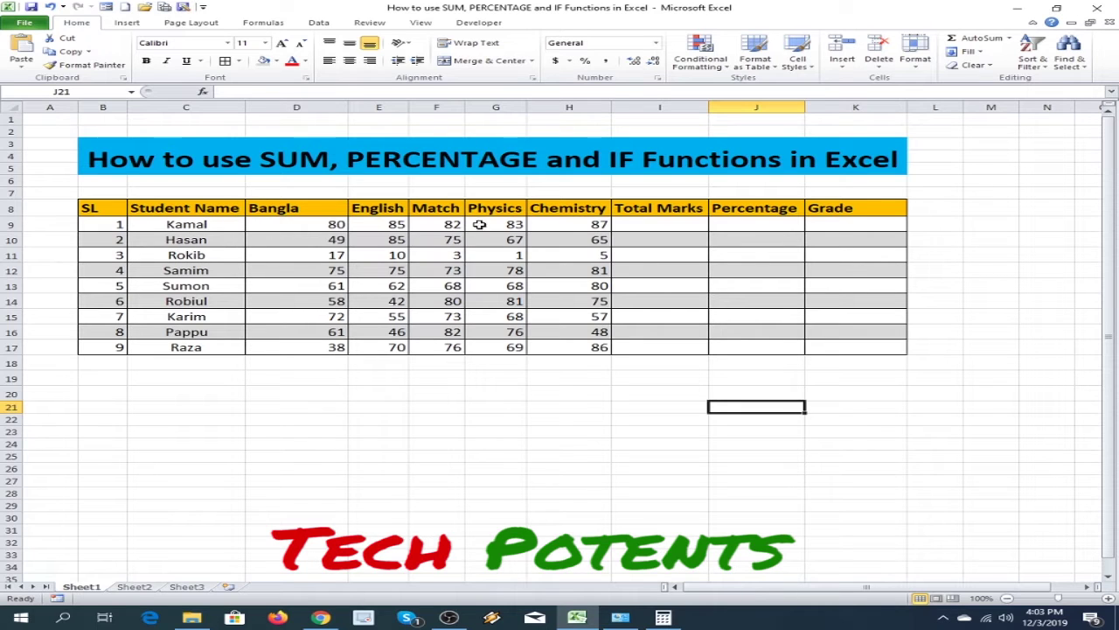
left_click(96, 211)
left_click(192, 211)
left_click(295, 210)
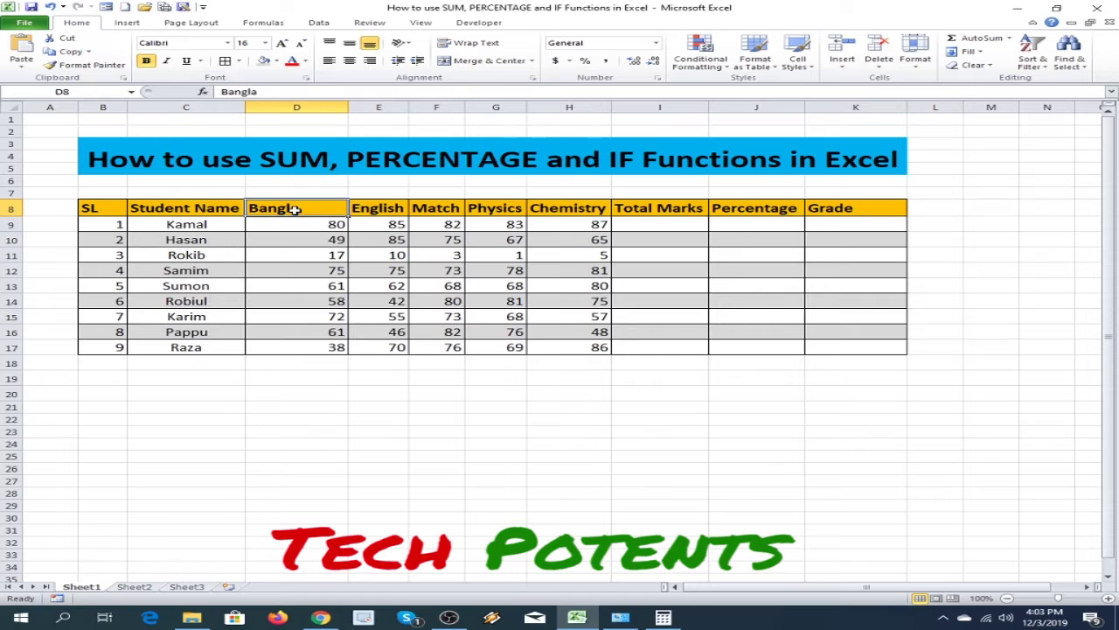
left_click(372, 210)
left_click(453, 208)
left_click(500, 208)
left_click(570, 209)
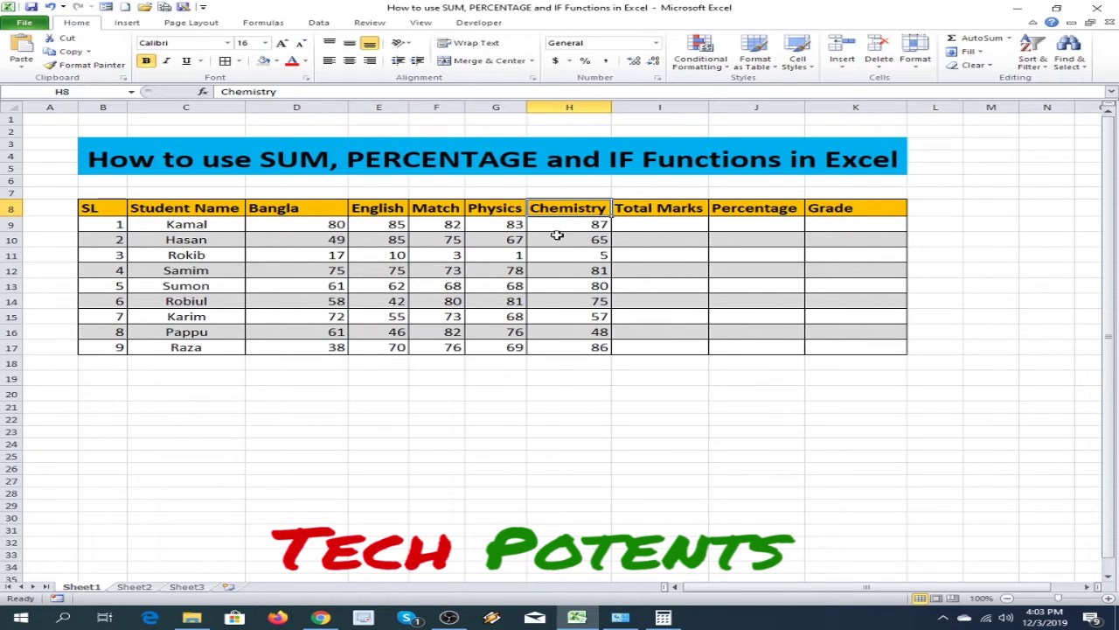
Review the empty Total Marks, Percentage and Grade cells I9, J9 and K9 for the first student
left_click(647, 226)
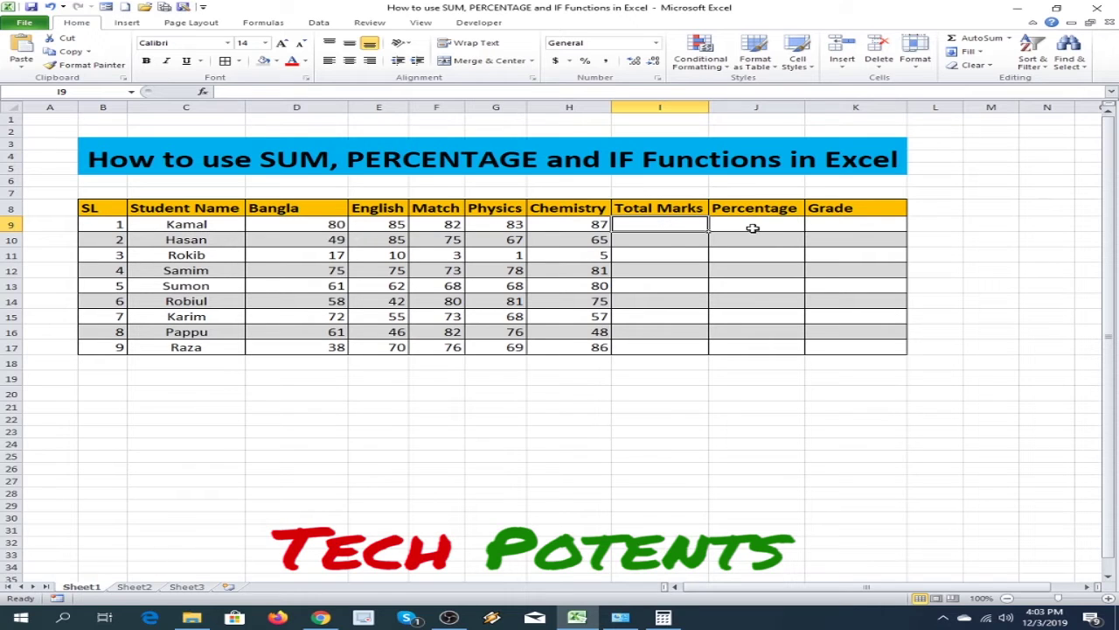
left_click(744, 223)
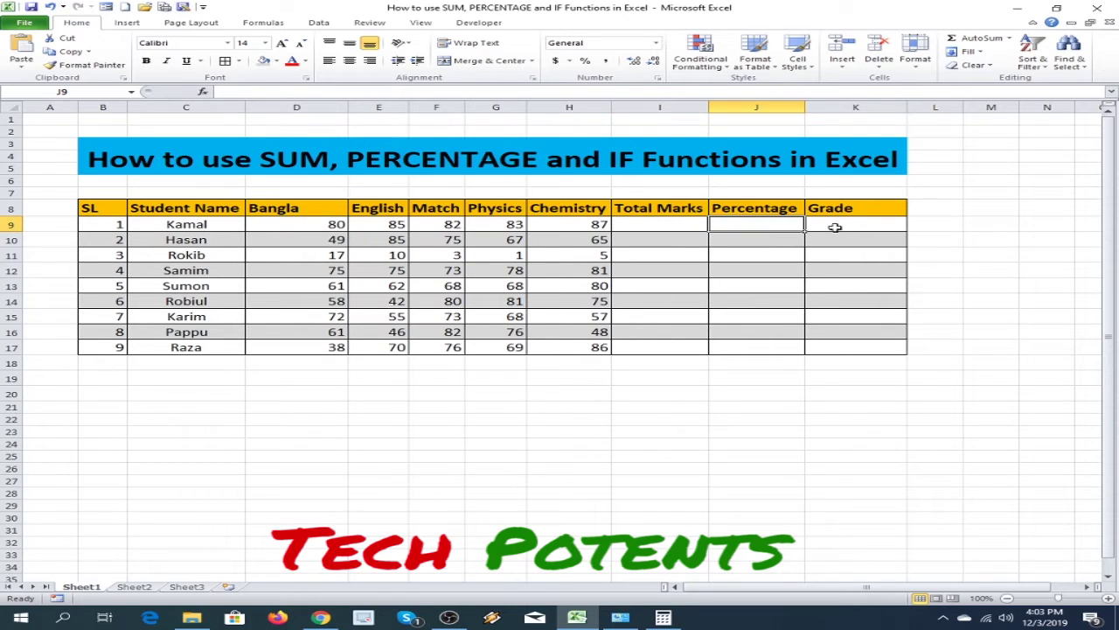
left_click(849, 223)
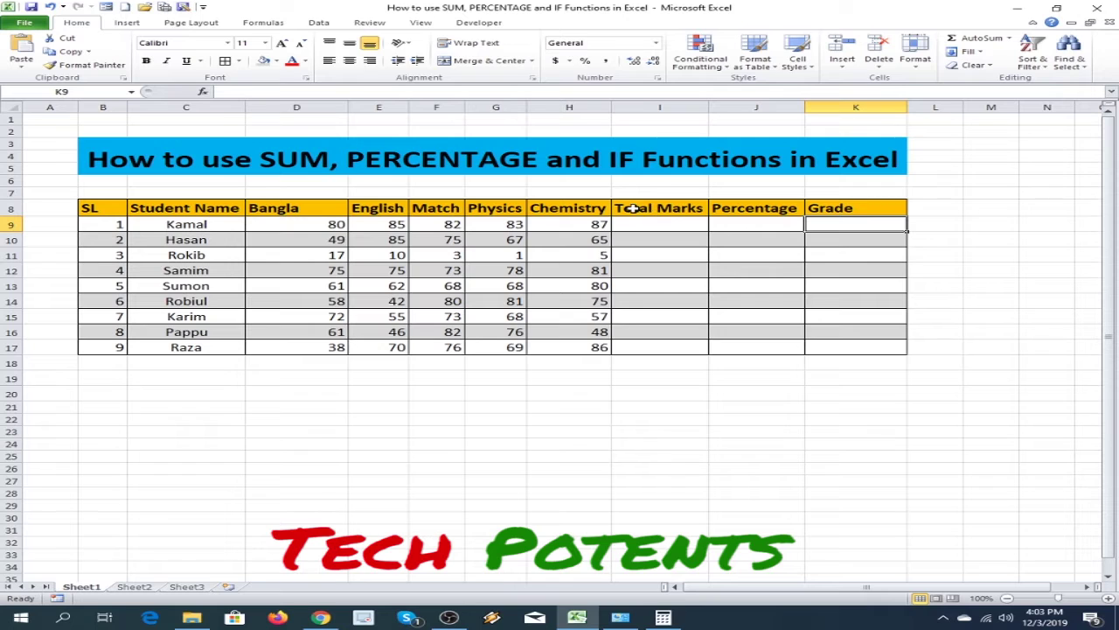
left_click(672, 210)
left_click(657, 225)
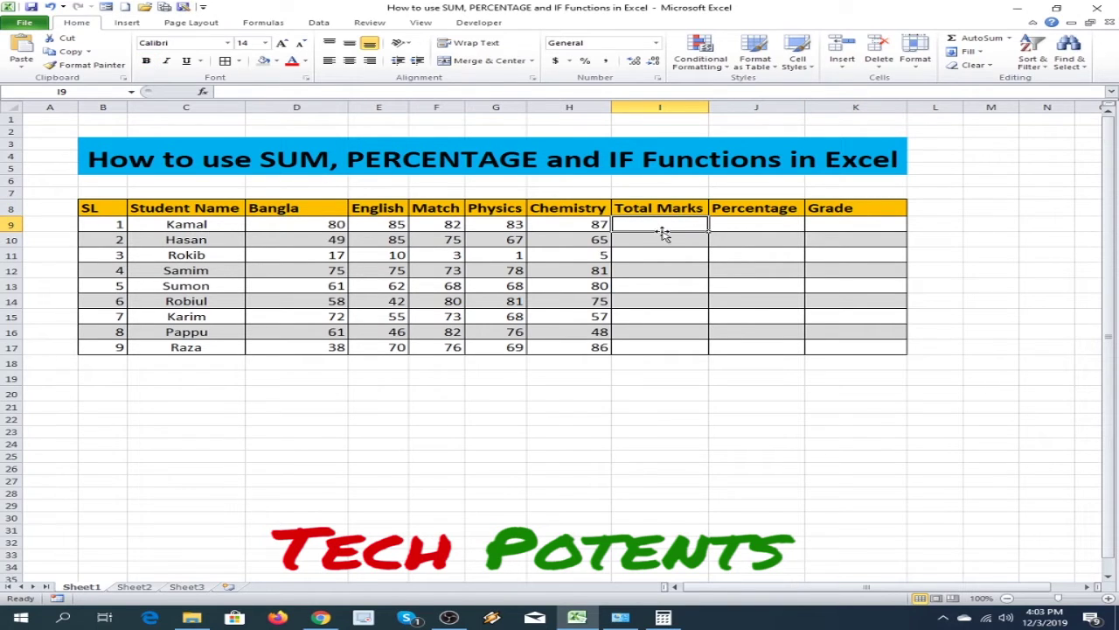
left_click(758, 224)
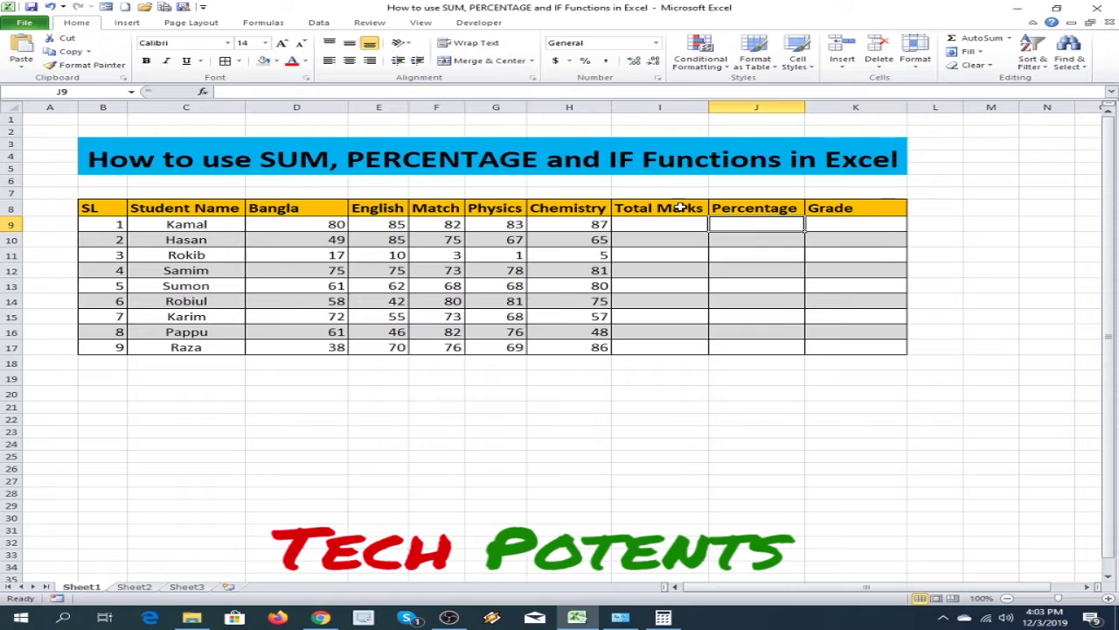
left_click(852, 222)
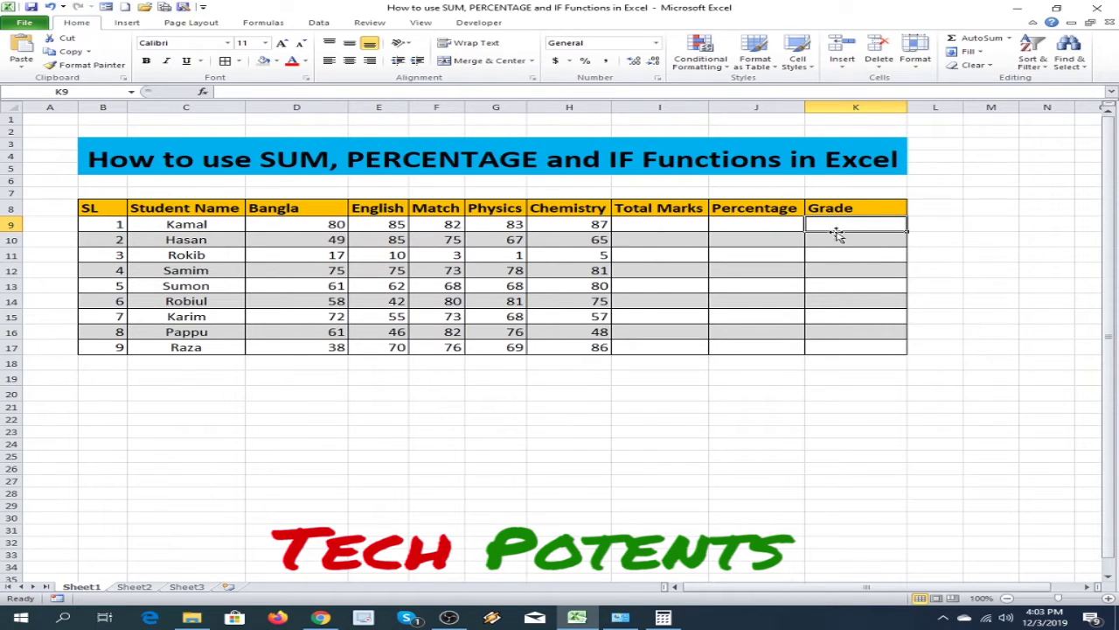
Enter =SUM(D9:H9) in I9 to total the first student's marks
left_click(673, 224)
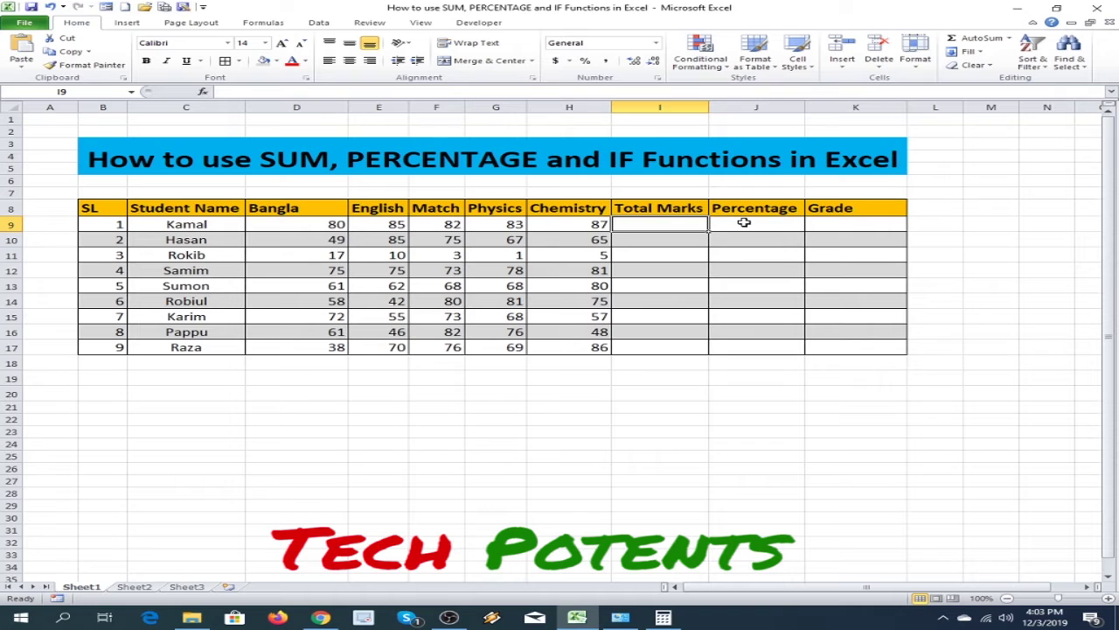
type("=")
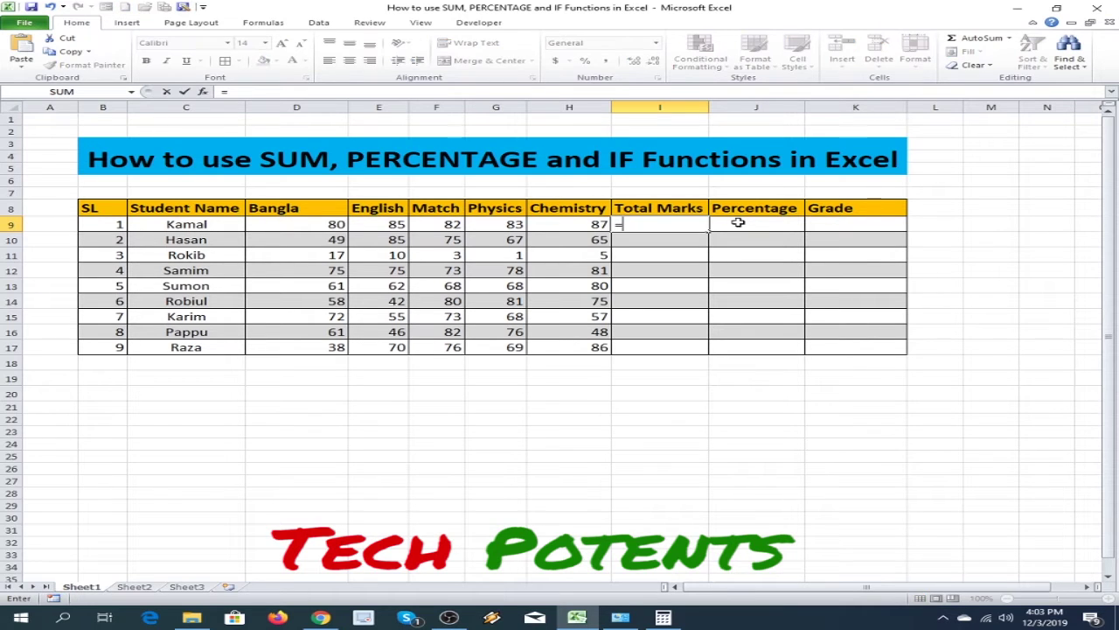
type("sum")
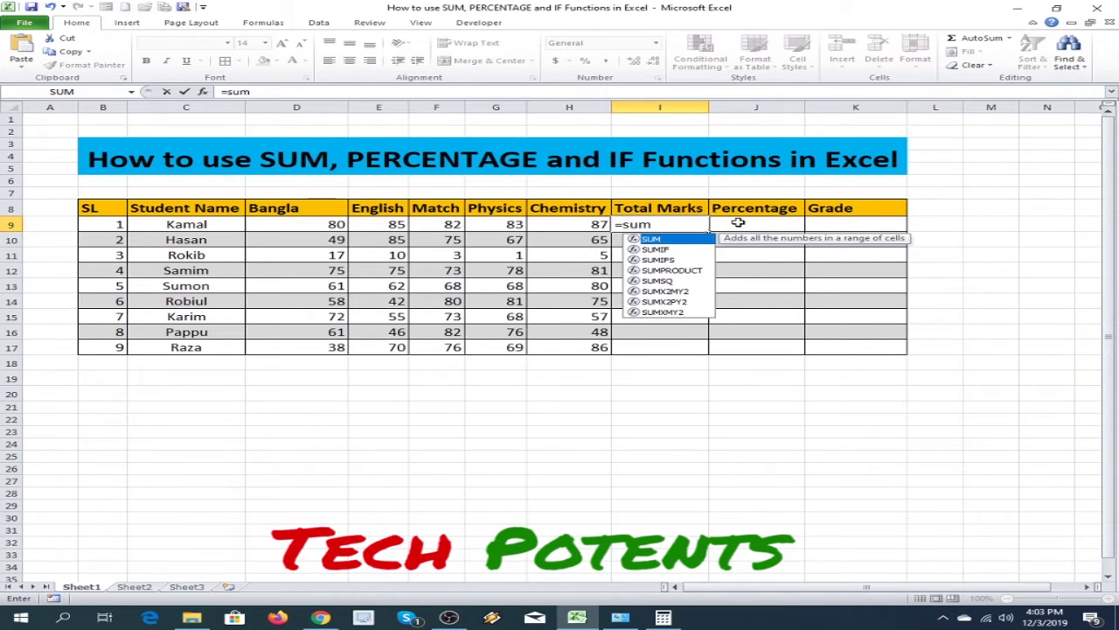
key("Tab")
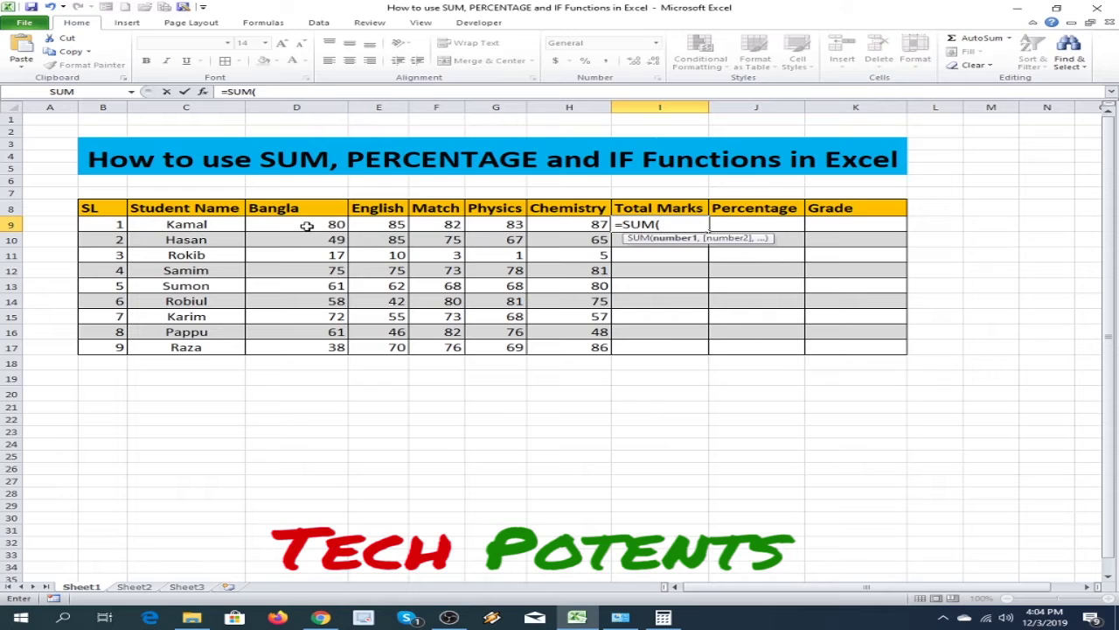
left_click_drag(307, 225, 581, 229)
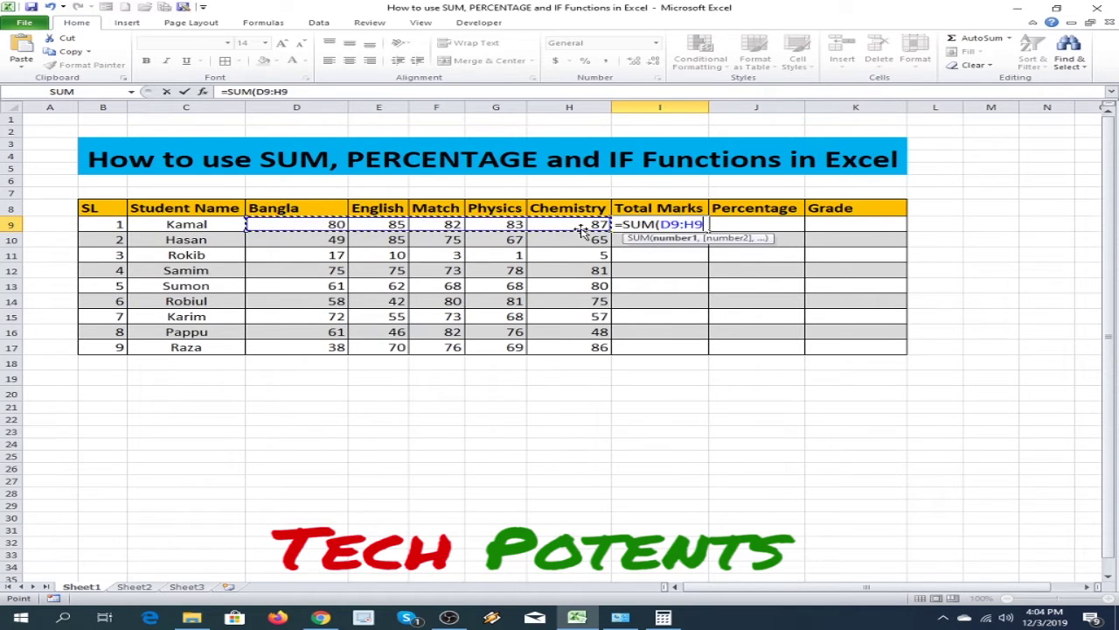
type(")")
key("Return")
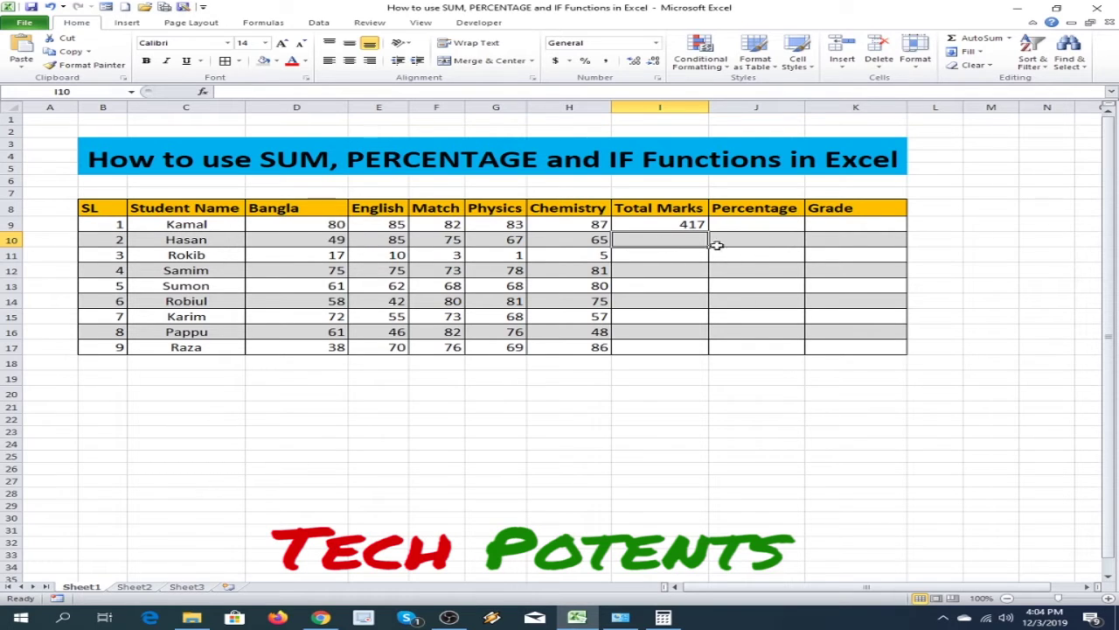
left_click_drag(98, 239, 766, 238)
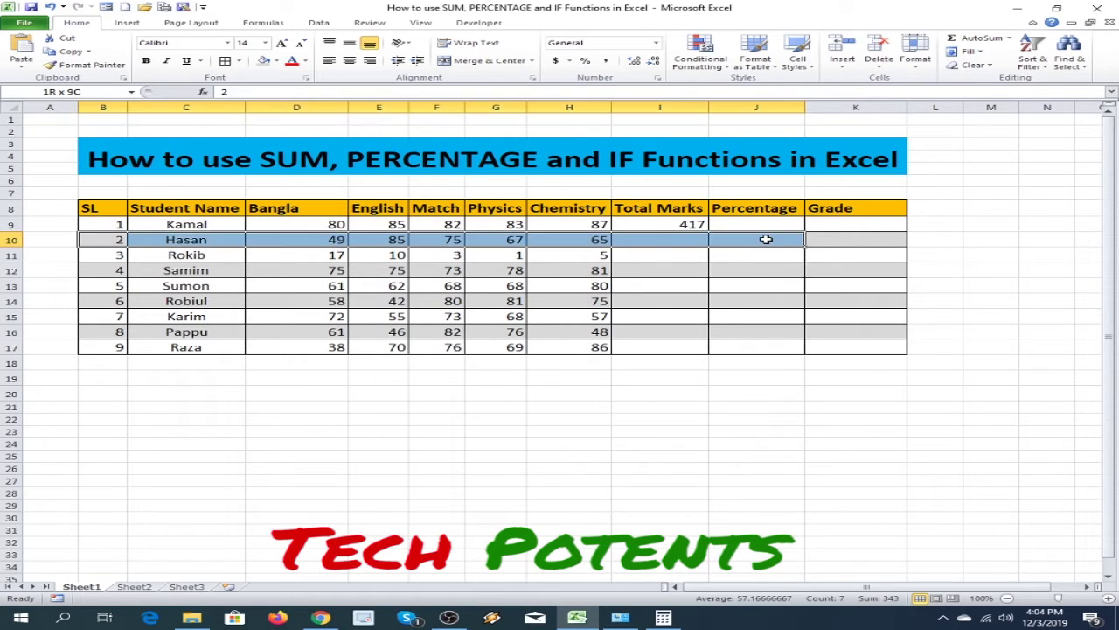
Fill I9's total formula down to row 17, then undo the fill
left_click(689, 238)
left_click(699, 225)
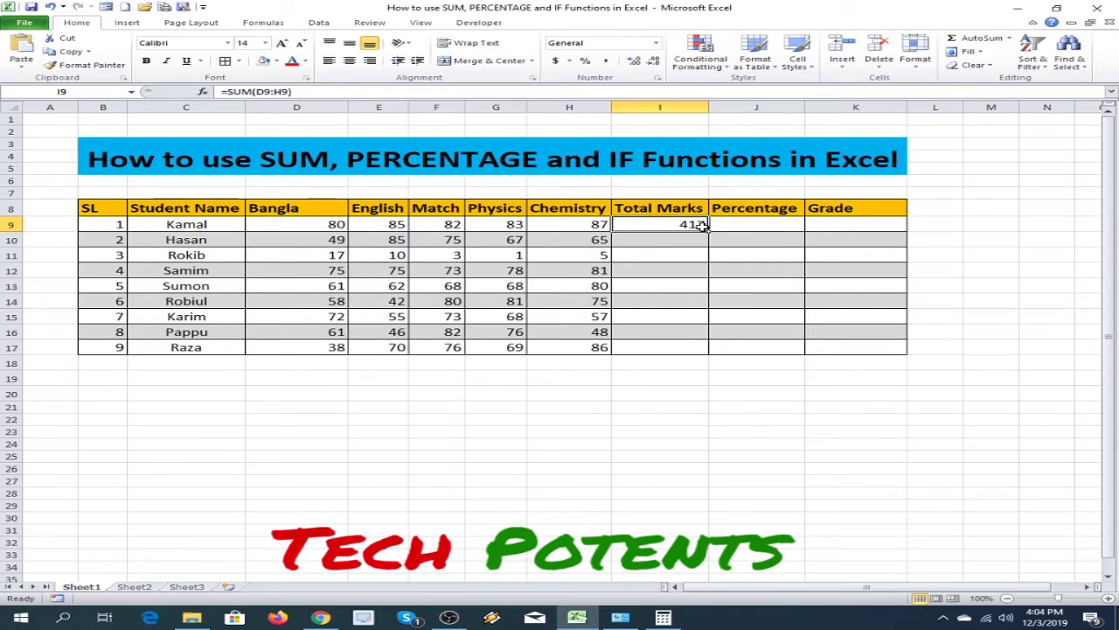
left_click_drag(707, 231, 708, 349)
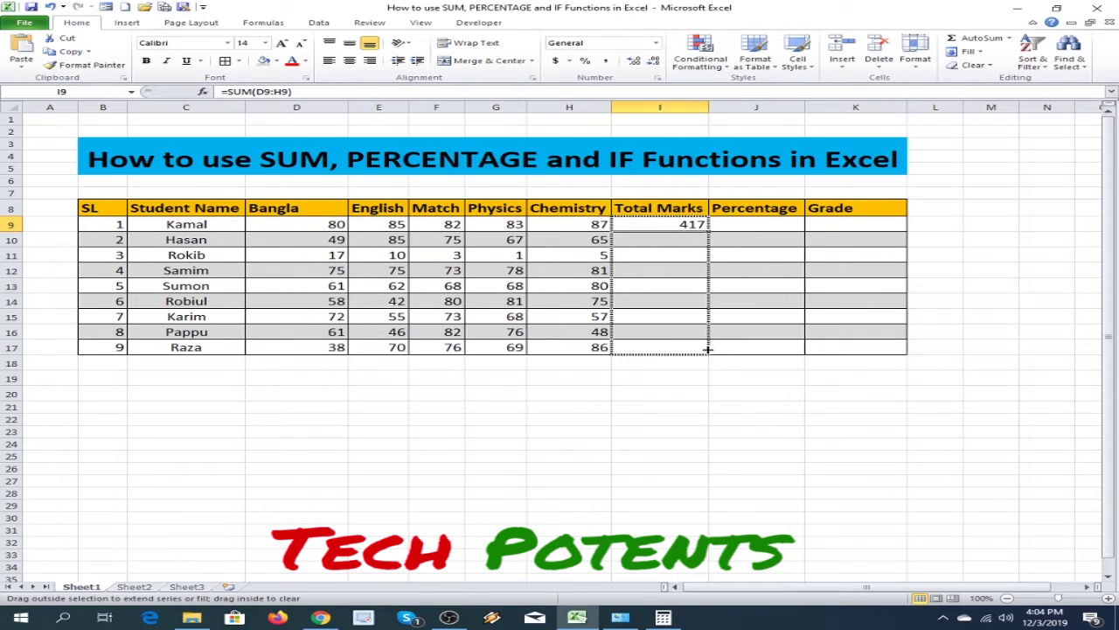
left_click(713, 390)
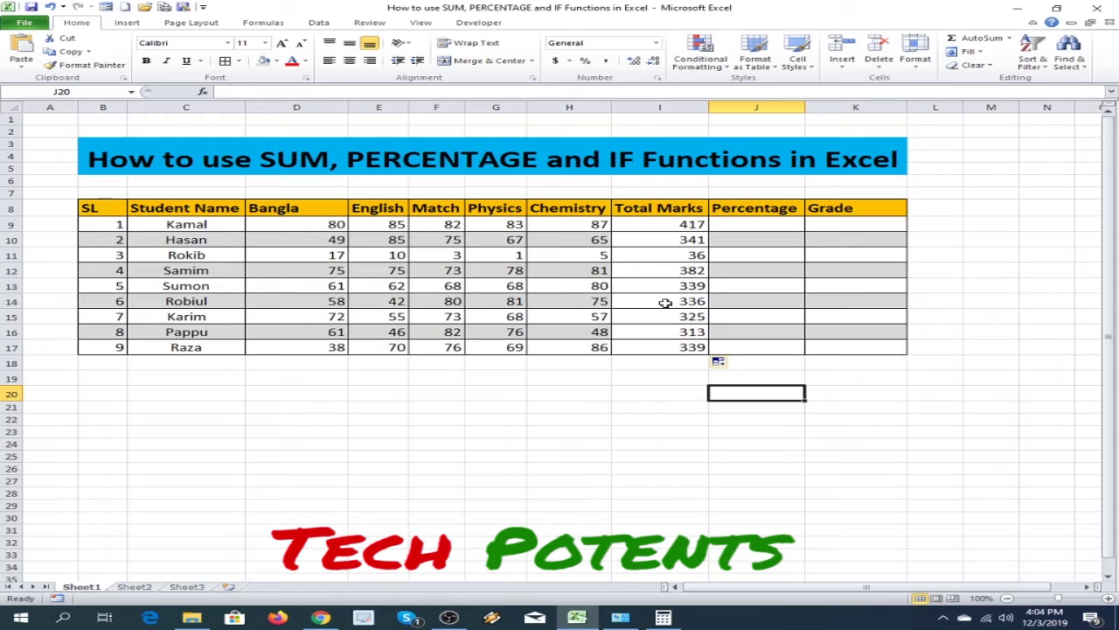
key("ctrl+z")
Enter =SUM(D10:H10) in I10 for the second student's total
left_click(673, 241)
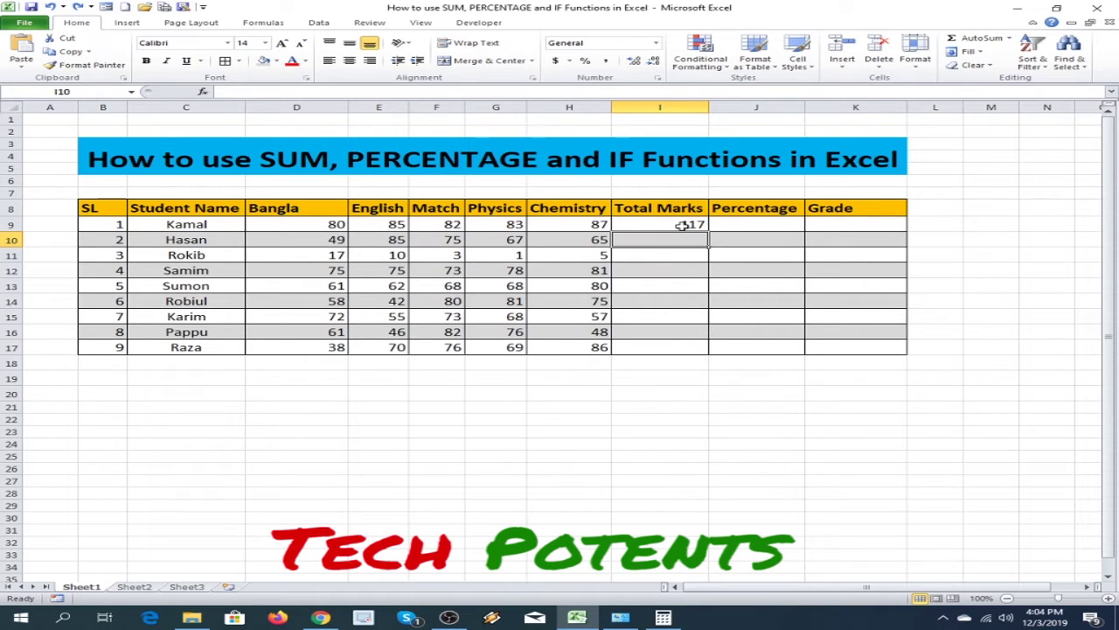
left_click(681, 225)
double_click(679, 238)
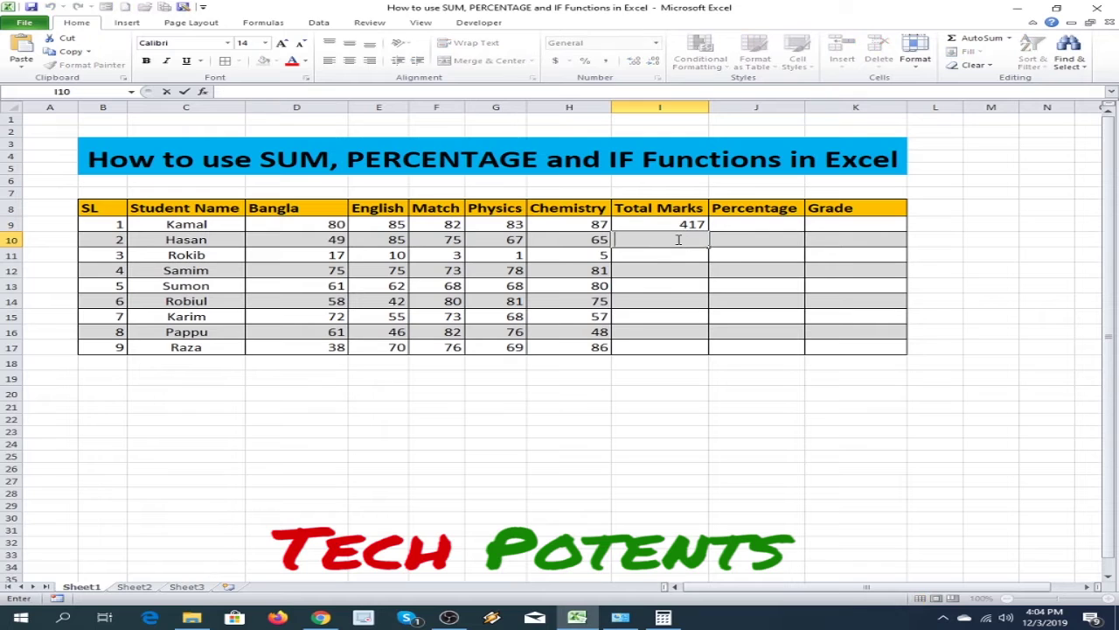
type("=")
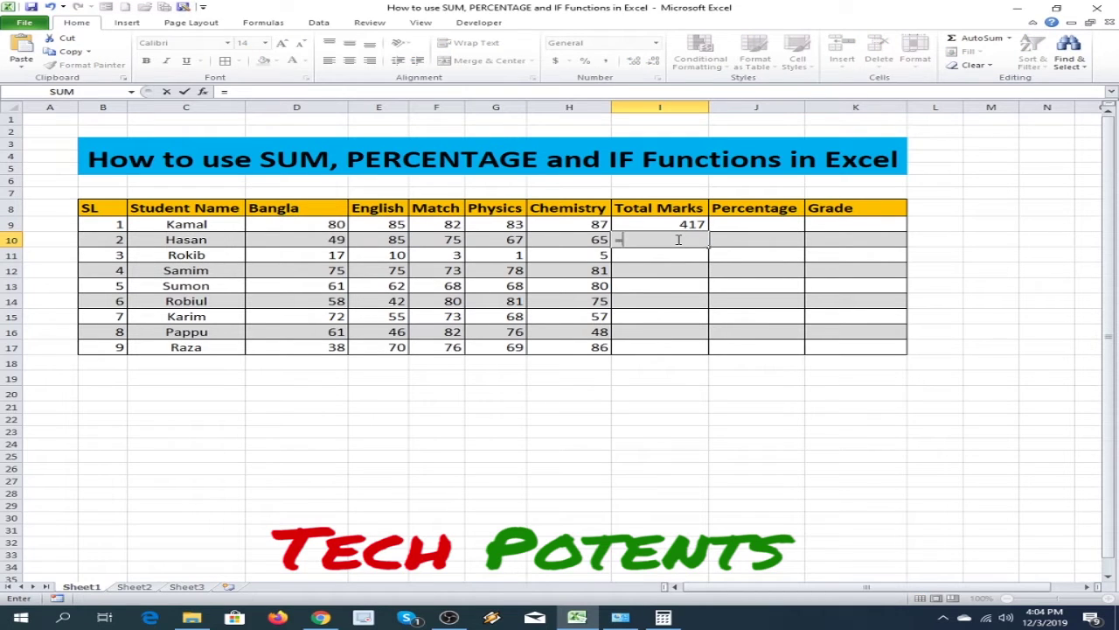
type("sum")
key("Tab")
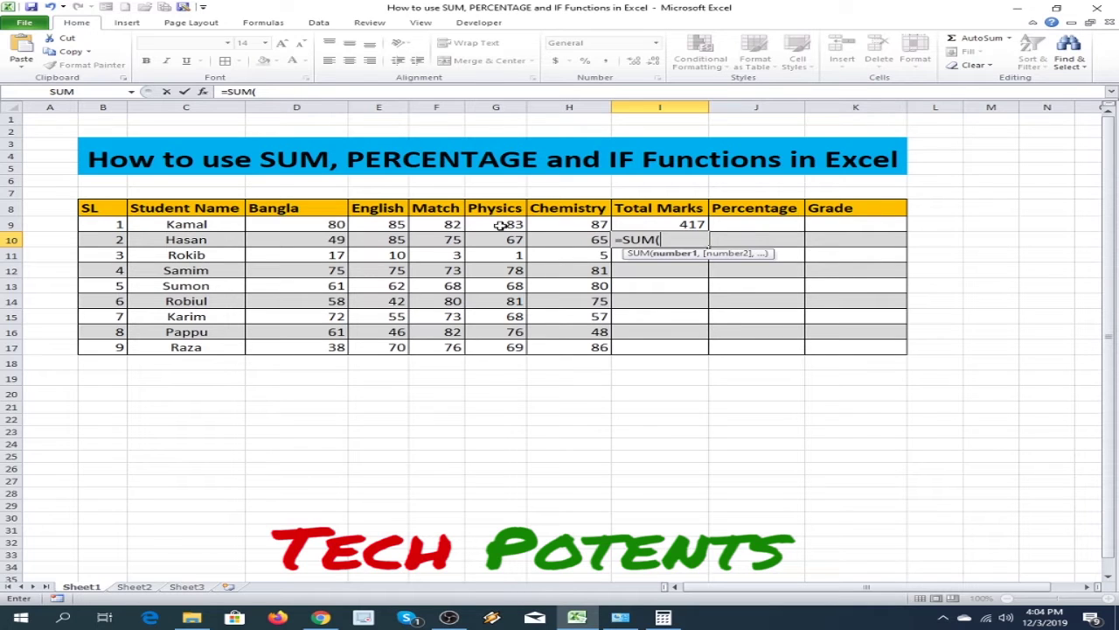
left_click_drag(325, 241, 579, 240)
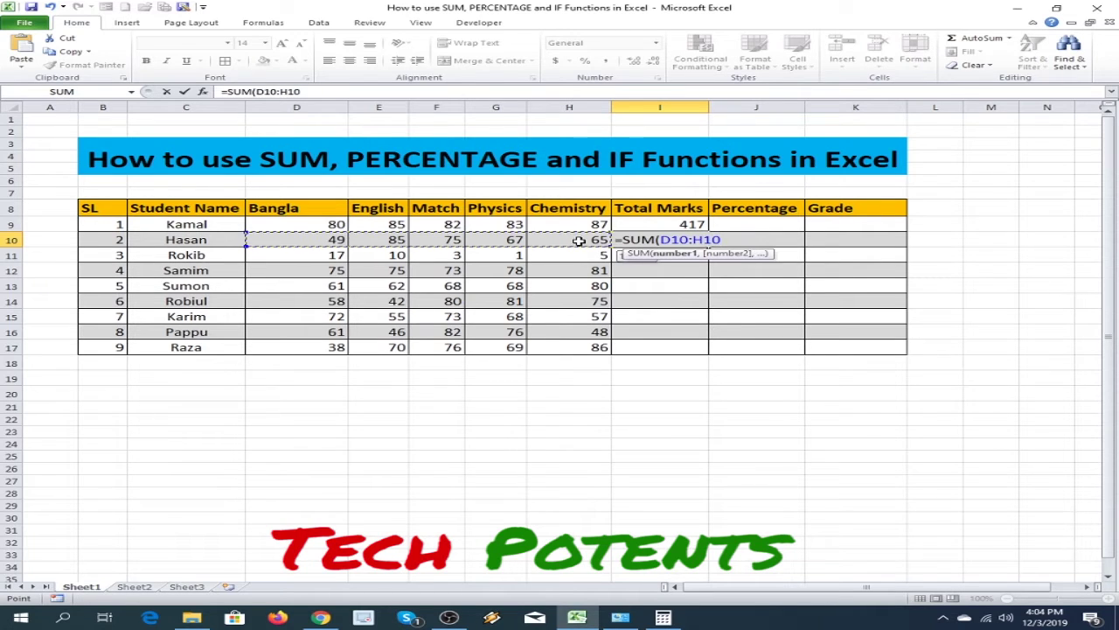
type(")")
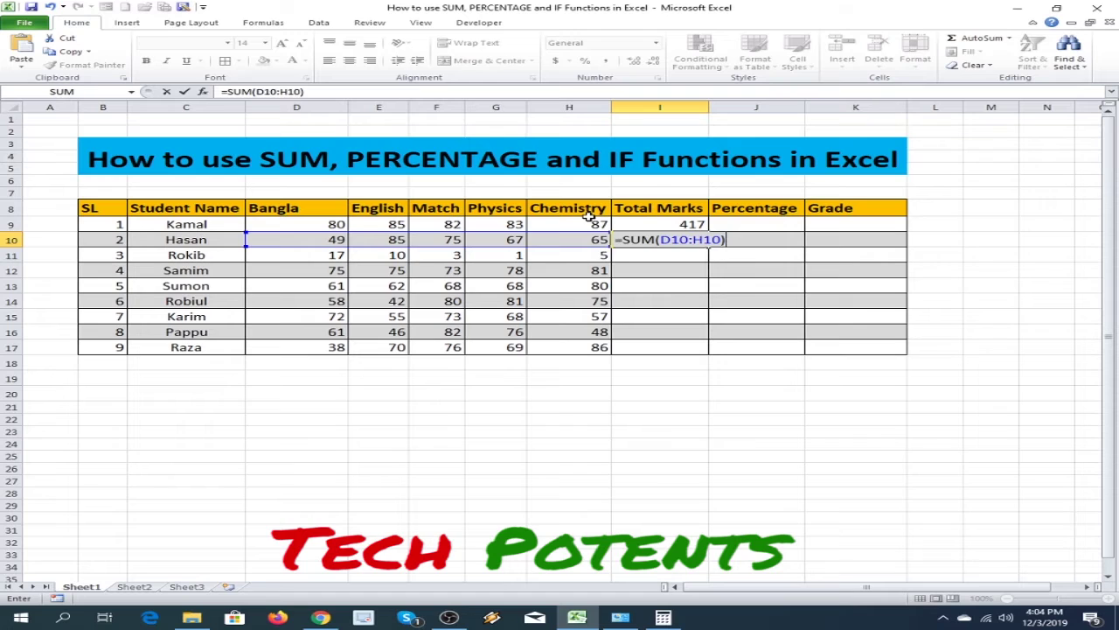
key("Return")
Fill the I9:I10 totals down to I17 for all students
left_click(660, 228)
left_click_drag(662, 234, 713, 353)
left_click(810, 418)
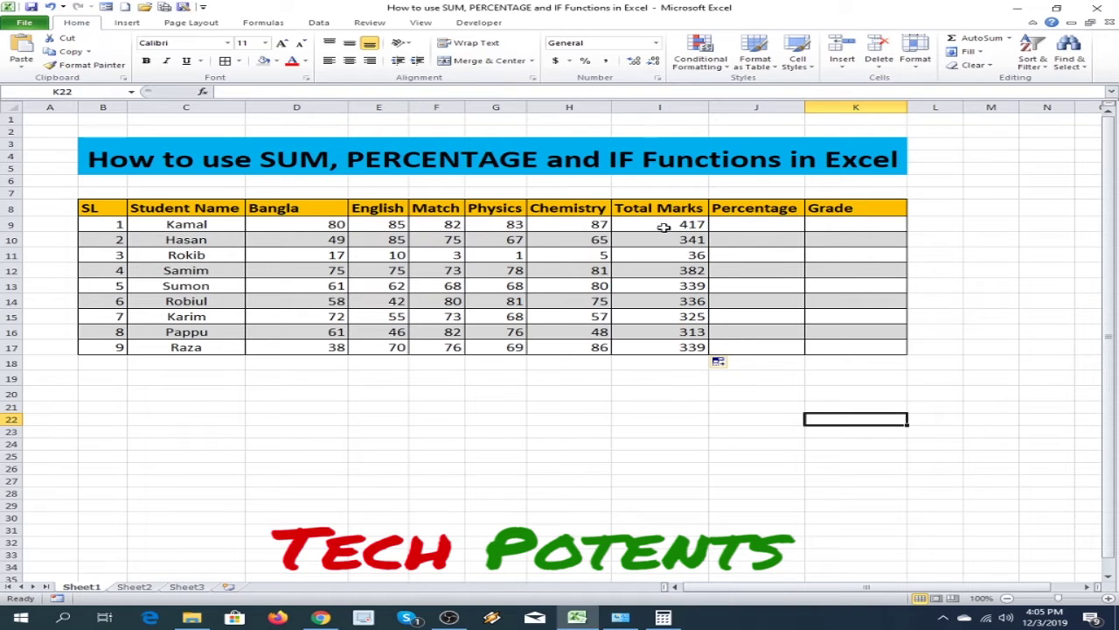
Enter =I9/500*100 in J9 so the first student's percentage reads 83.4
left_click(748, 228)
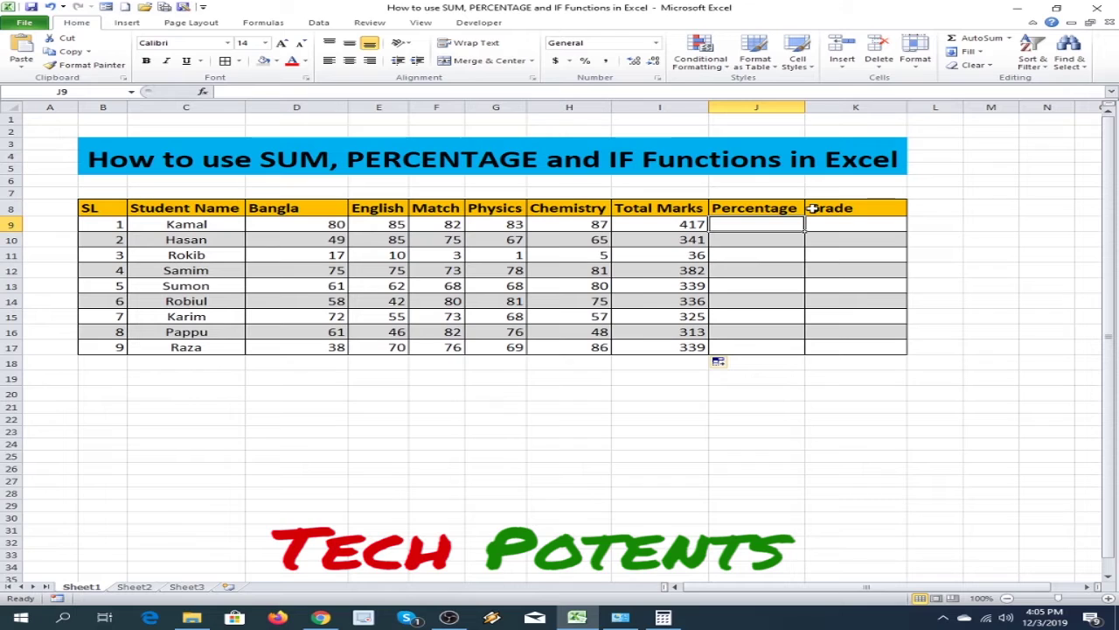
type("=")
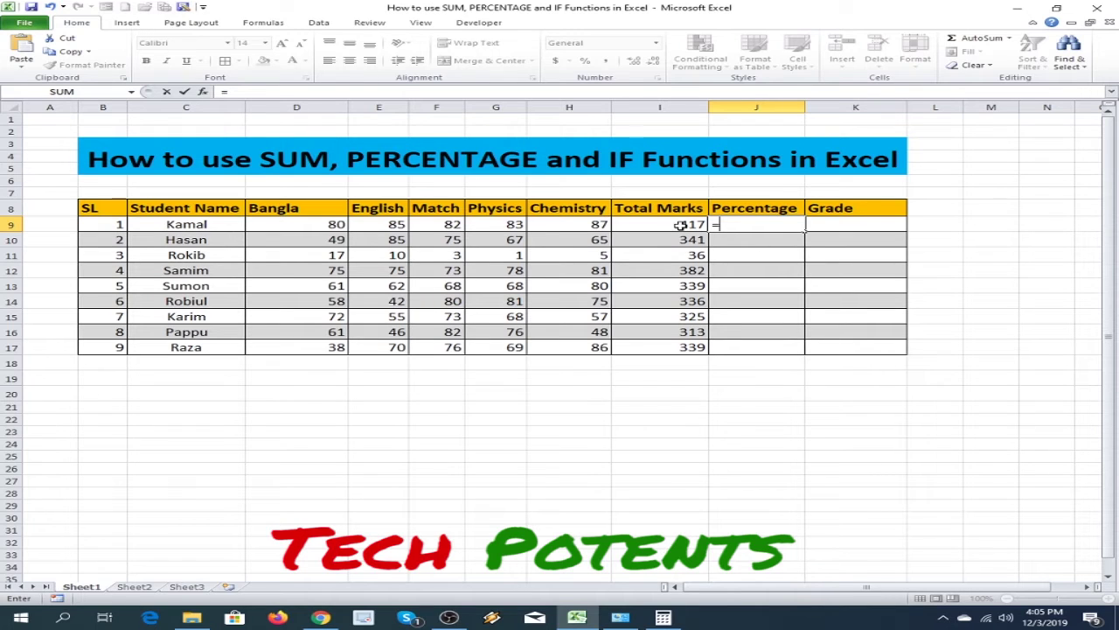
left_click(682, 225)
type("/")
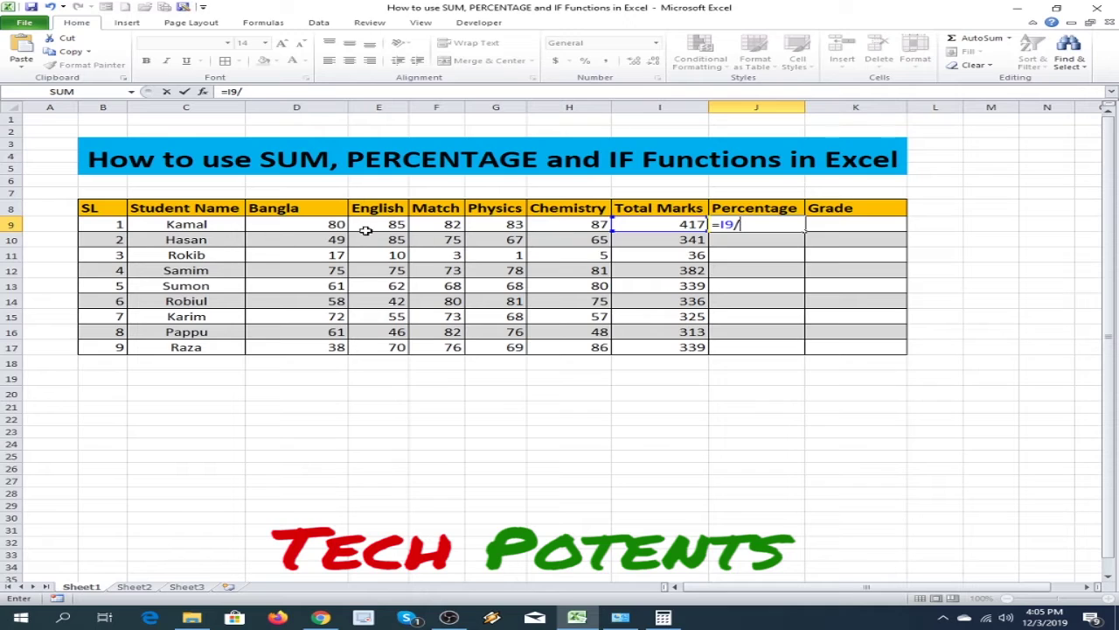
type("500")
type("*")
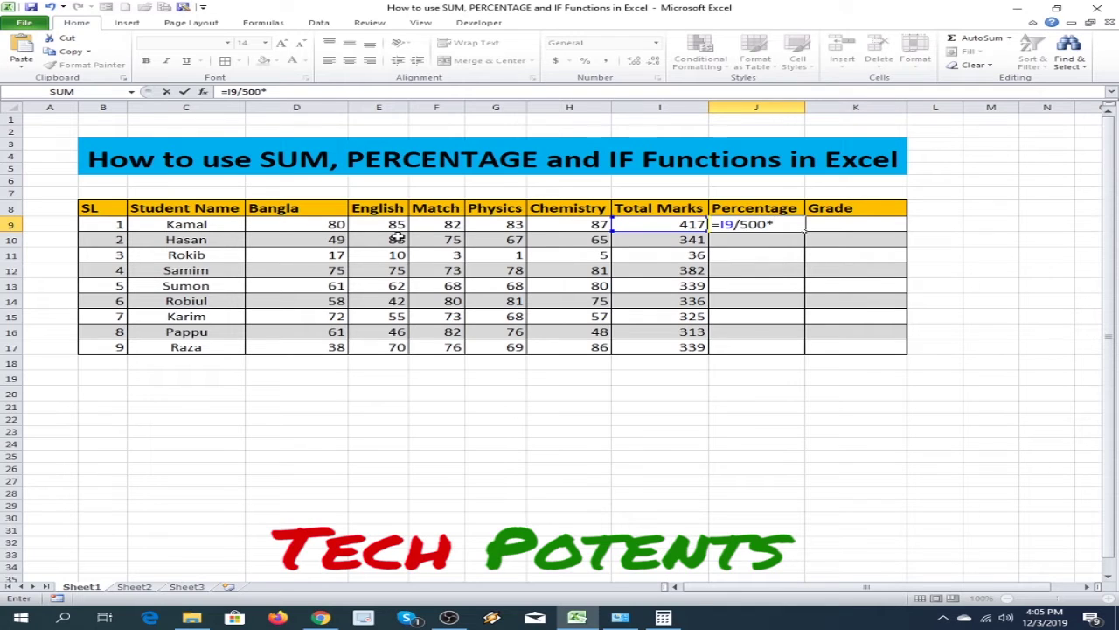
type("100")
key("Return")
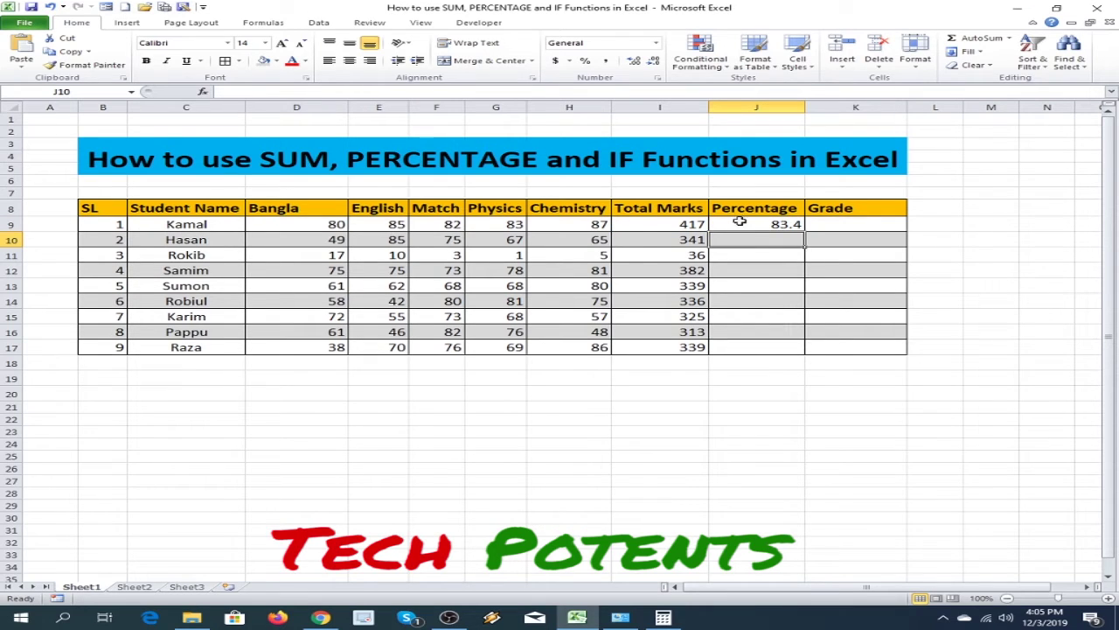
left_click(791, 226)
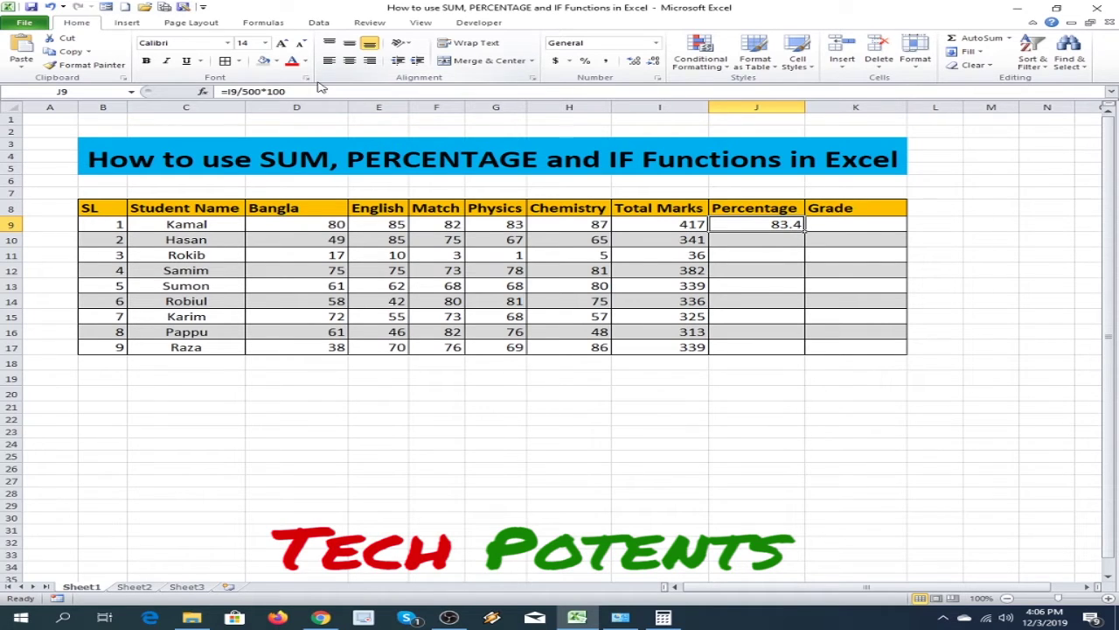
left_click(765, 395)
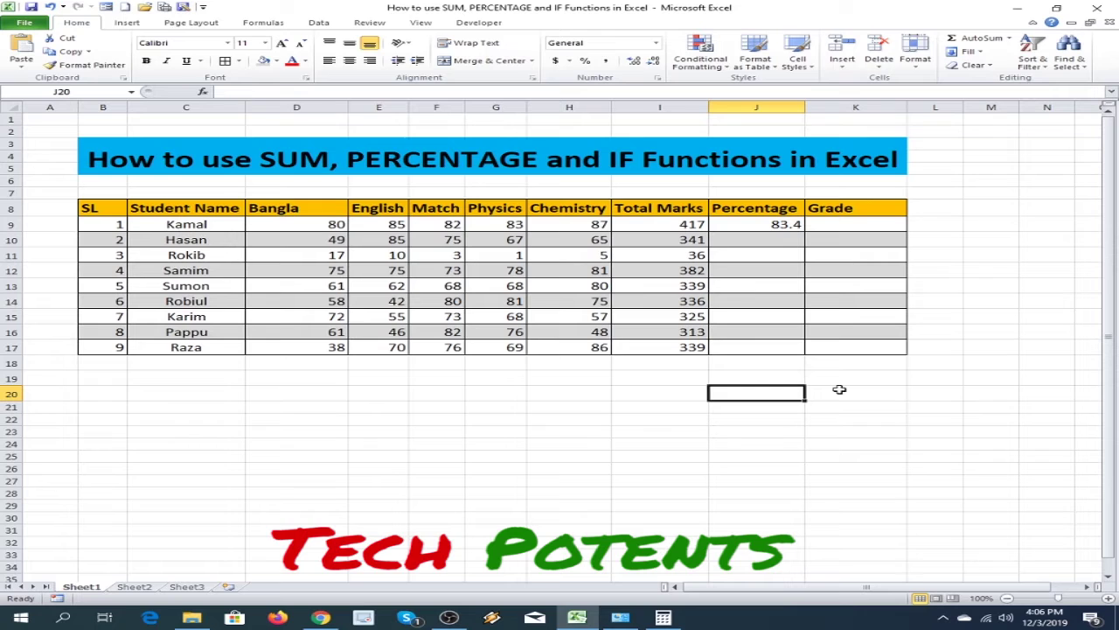
Enter the check formula =I9/5 in J20, giving 83.4
type("=")
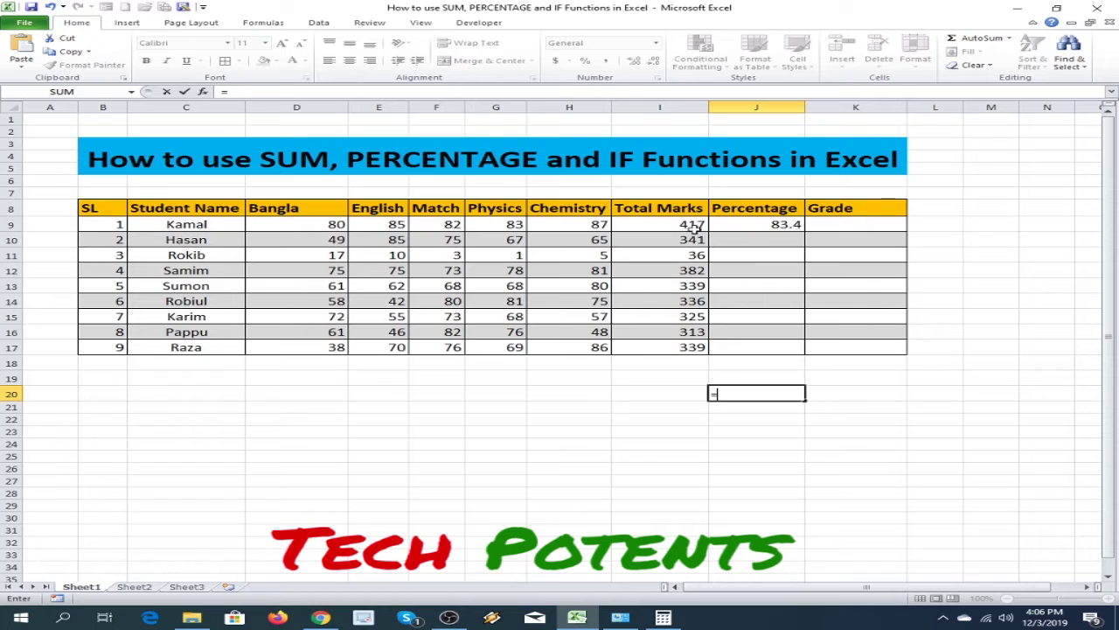
left_click(683, 225)
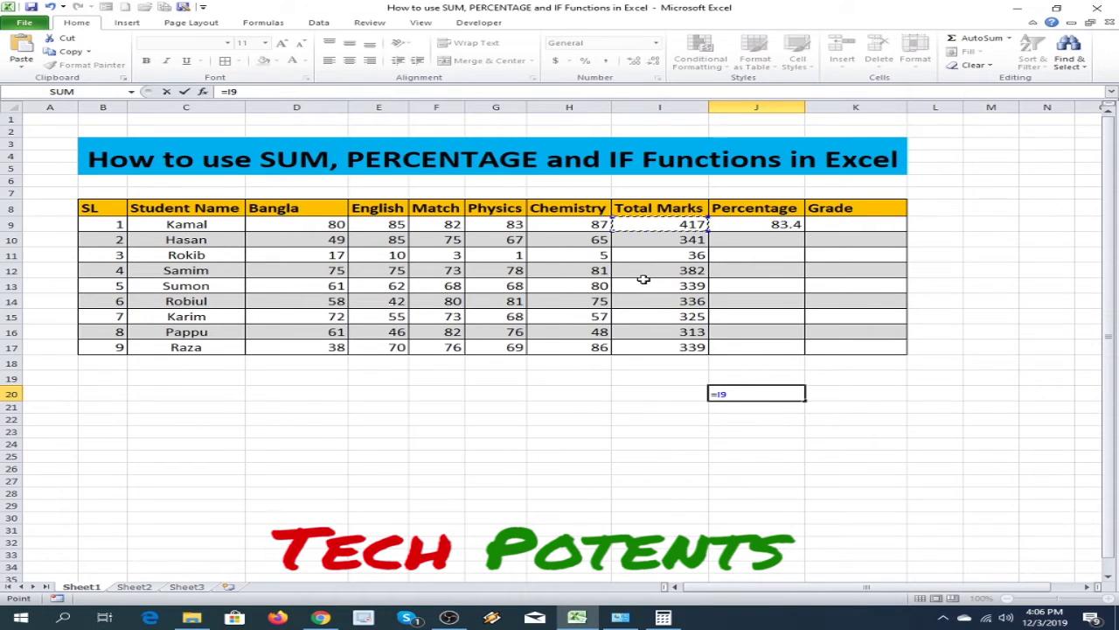
type("/")
type("5")
key("Return")
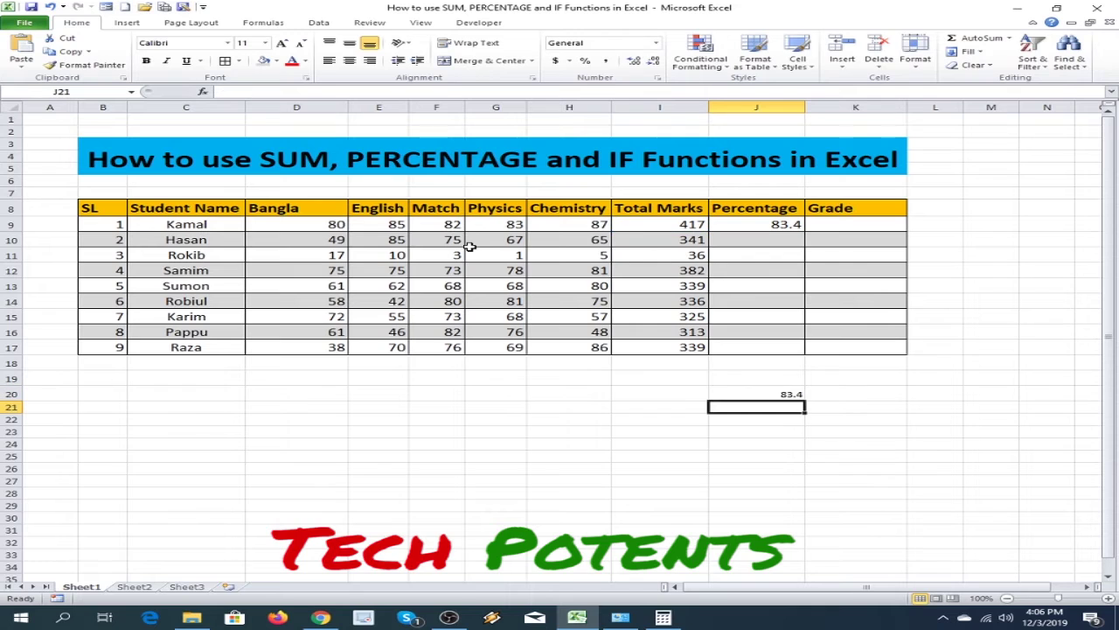
Set the 83.4 check value's font size to 14
left_click(792, 392)
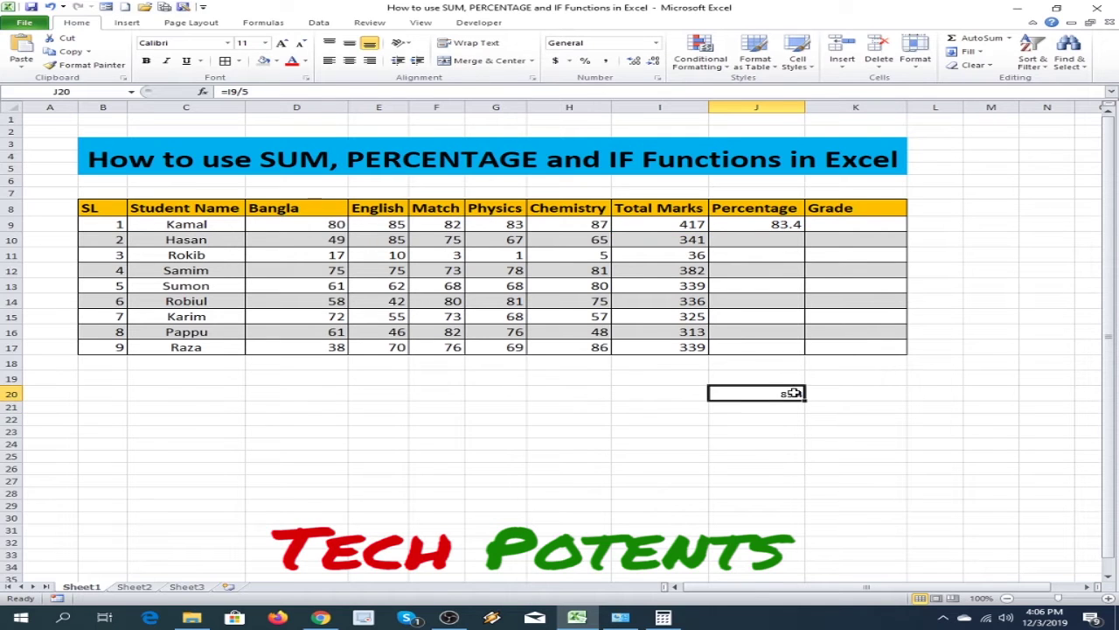
left_click(265, 43)
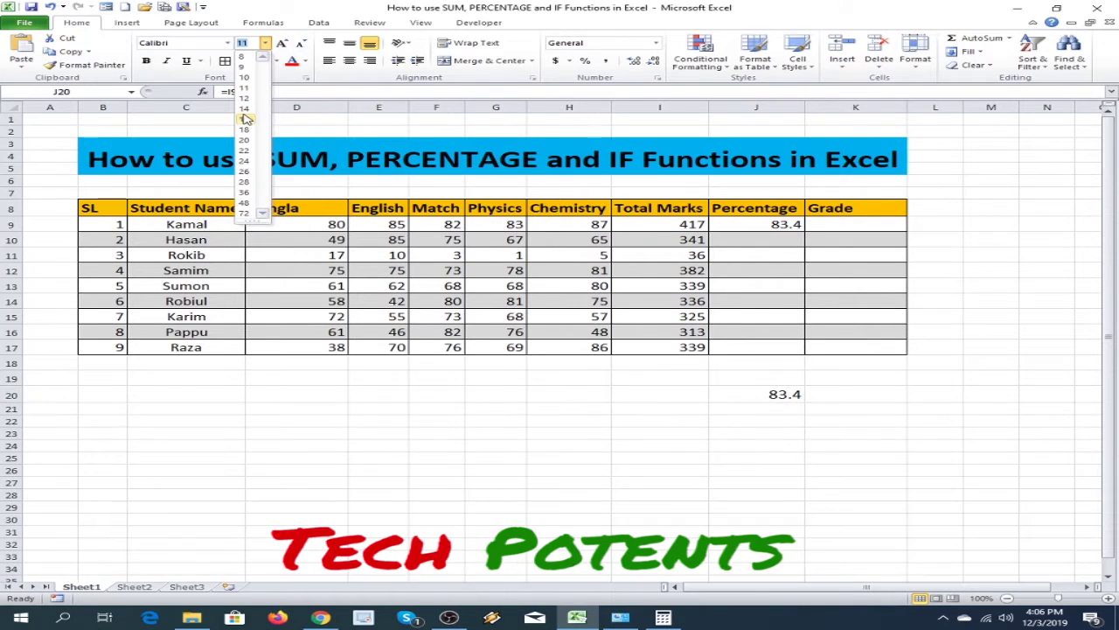
key("Escape")
left_click(655, 377)
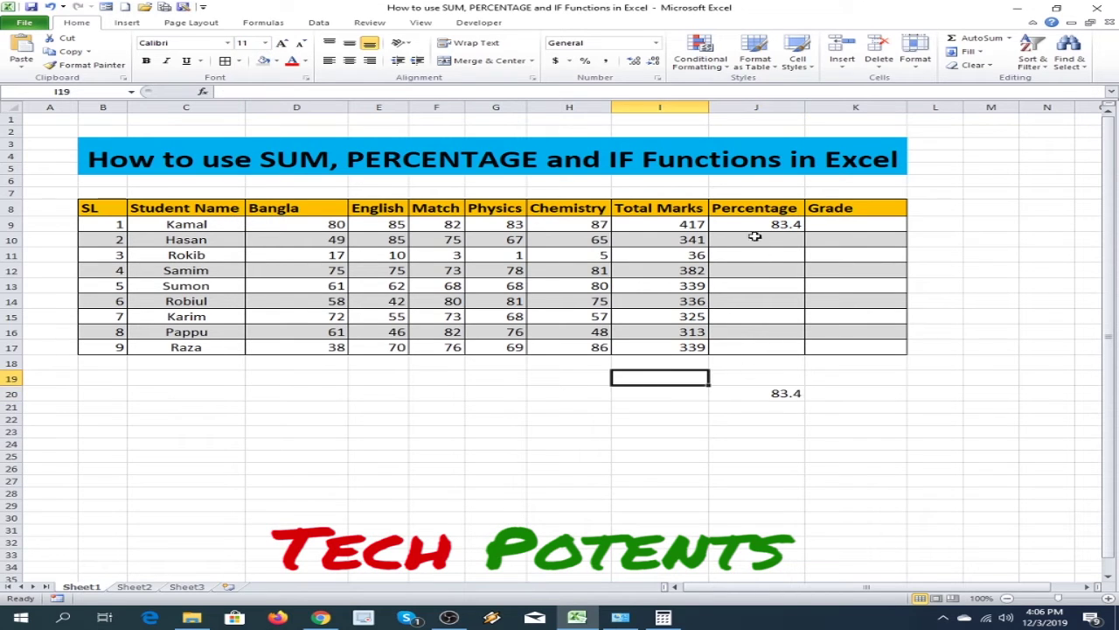
Compare J9's =I9/500*100 formula with J20's =I9/5 formula
left_click(756, 225)
left_click(782, 392)
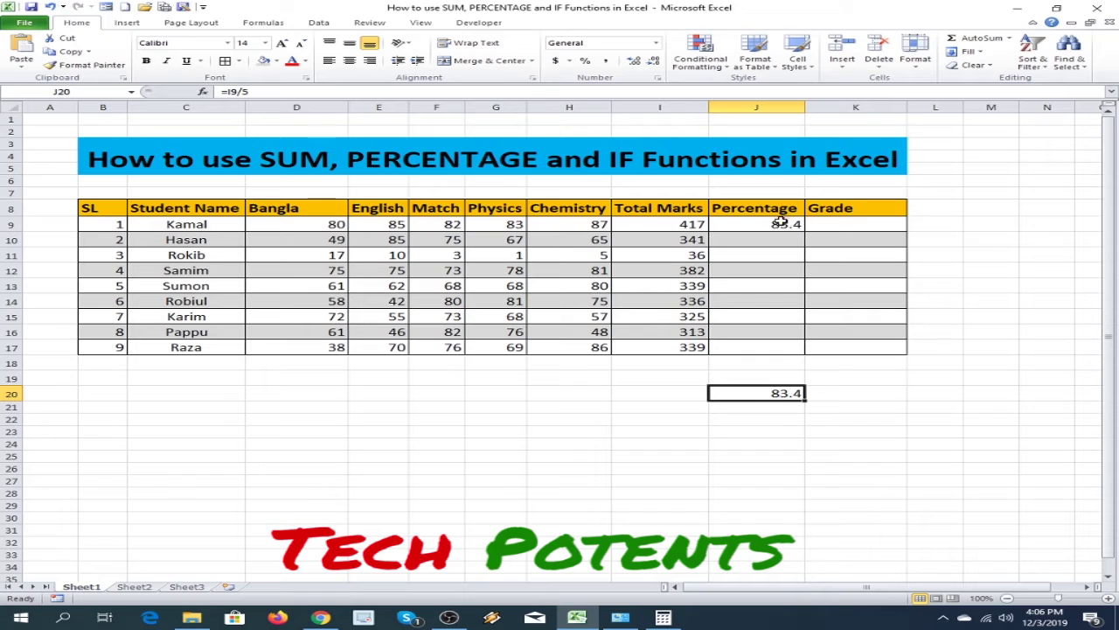
left_click(781, 223)
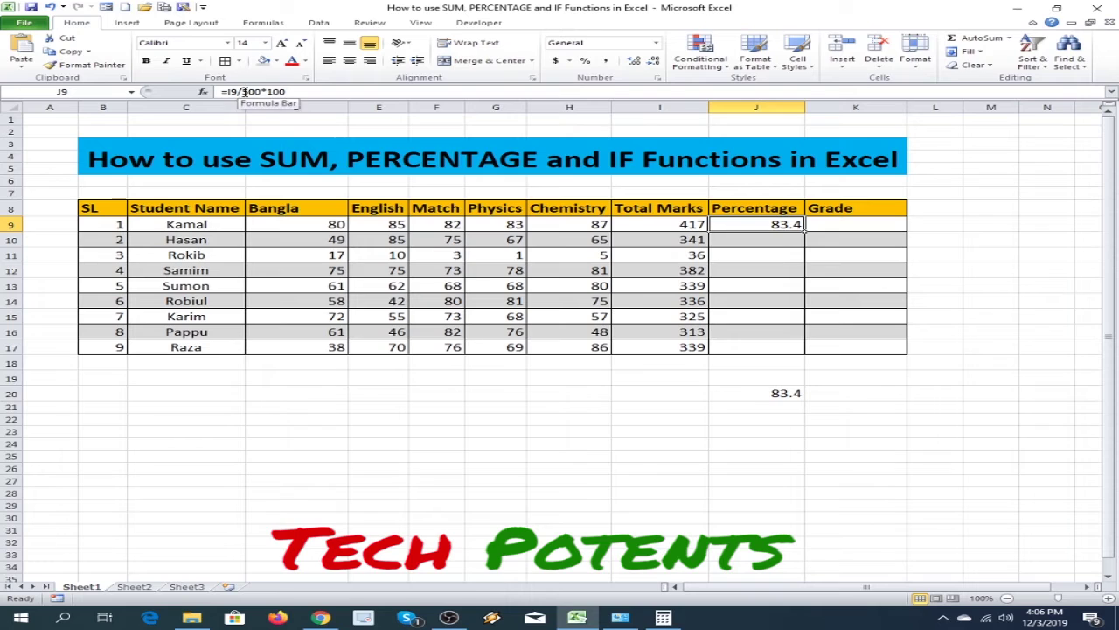
left_click(774, 396)
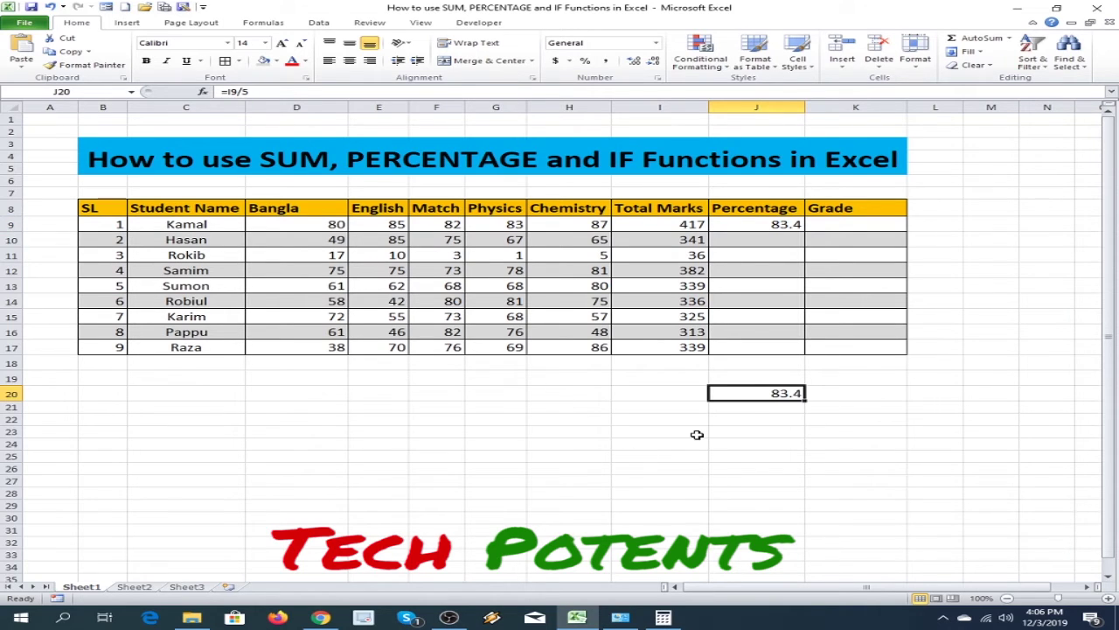
Enter =I10/500*100 in J10 and fill percentages down for all nine students
left_click(781, 240)
left_click(771, 224)
left_click(773, 244)
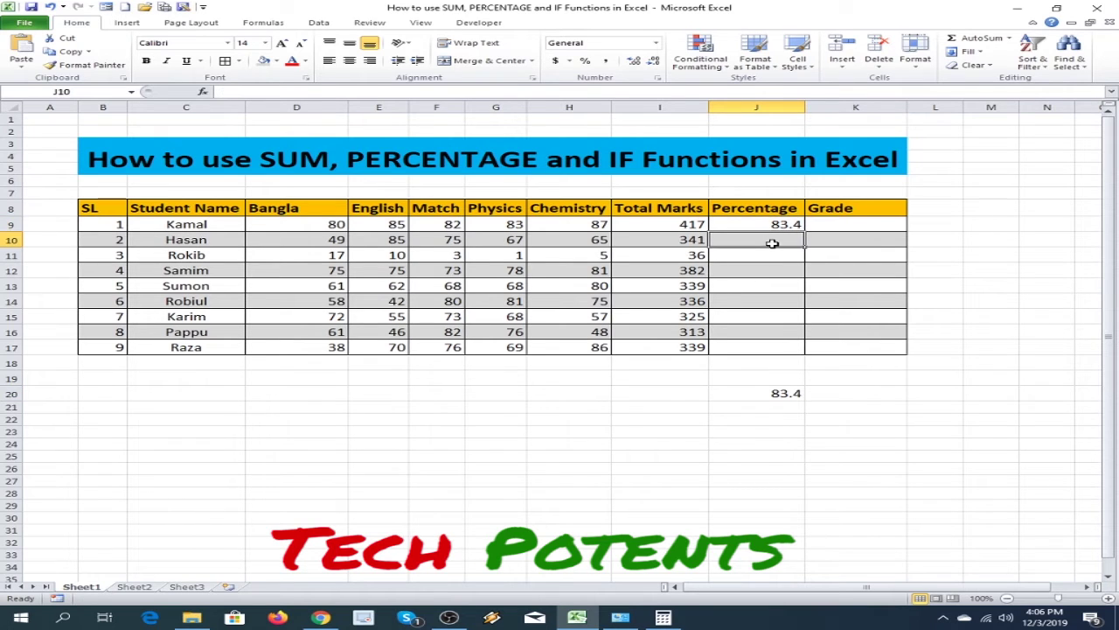
type("=")
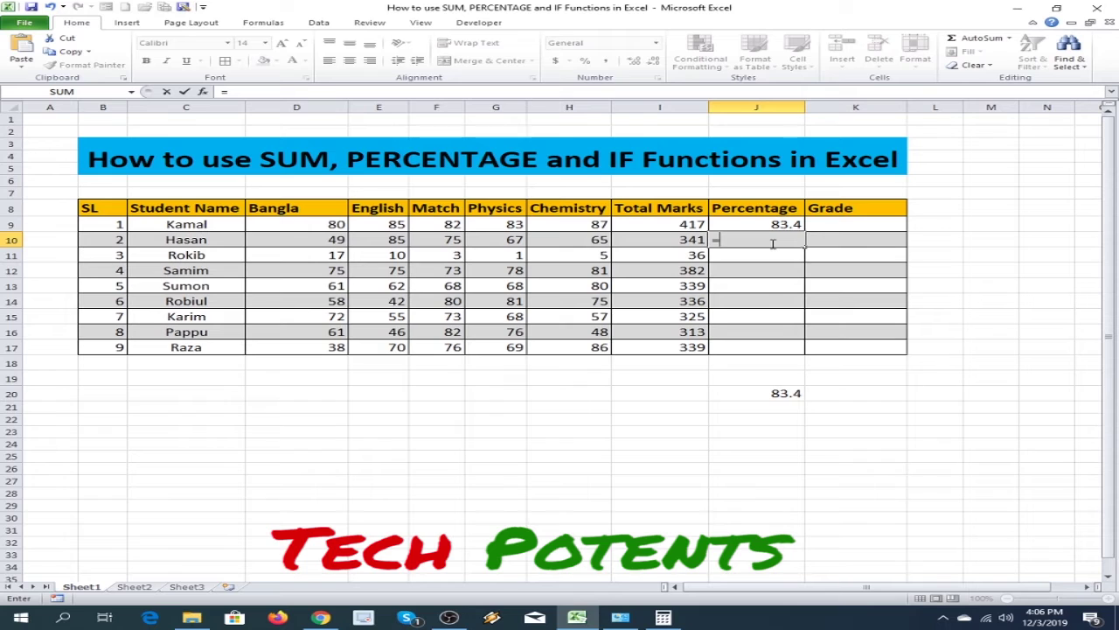
left_click(657, 240)
type("/")
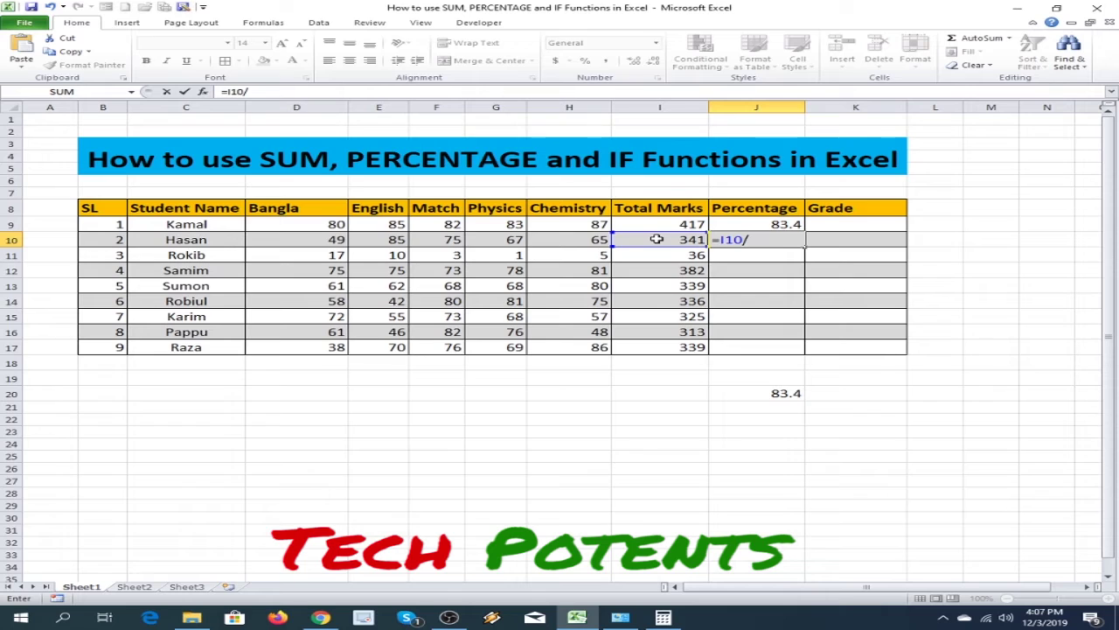
type("500")
type("*100")
key("Return")
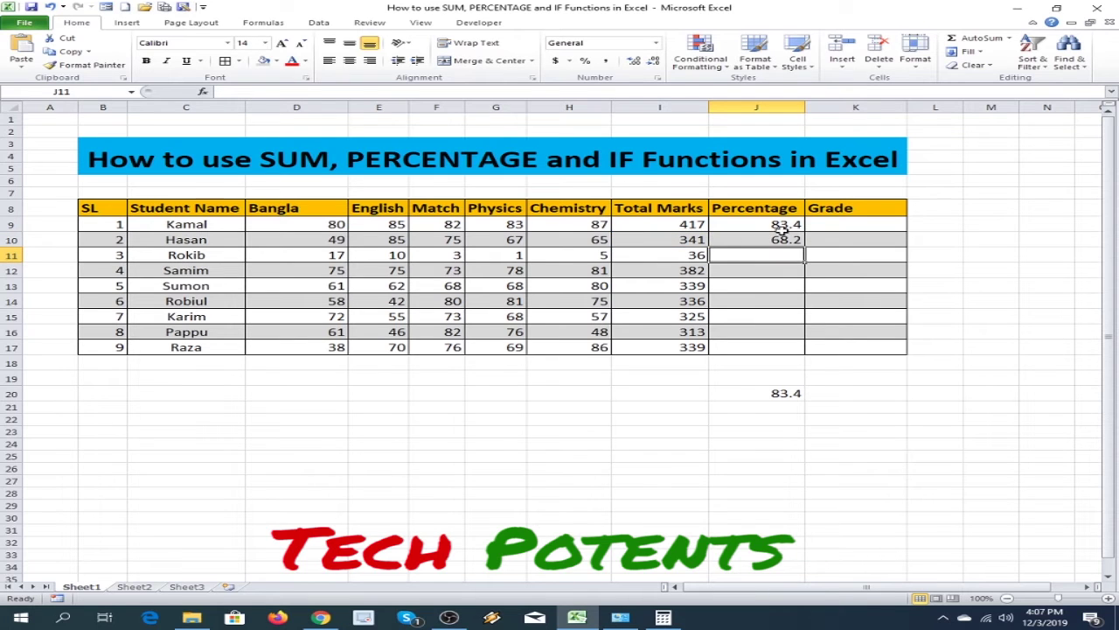
left_click_drag(784, 228, 796, 348)
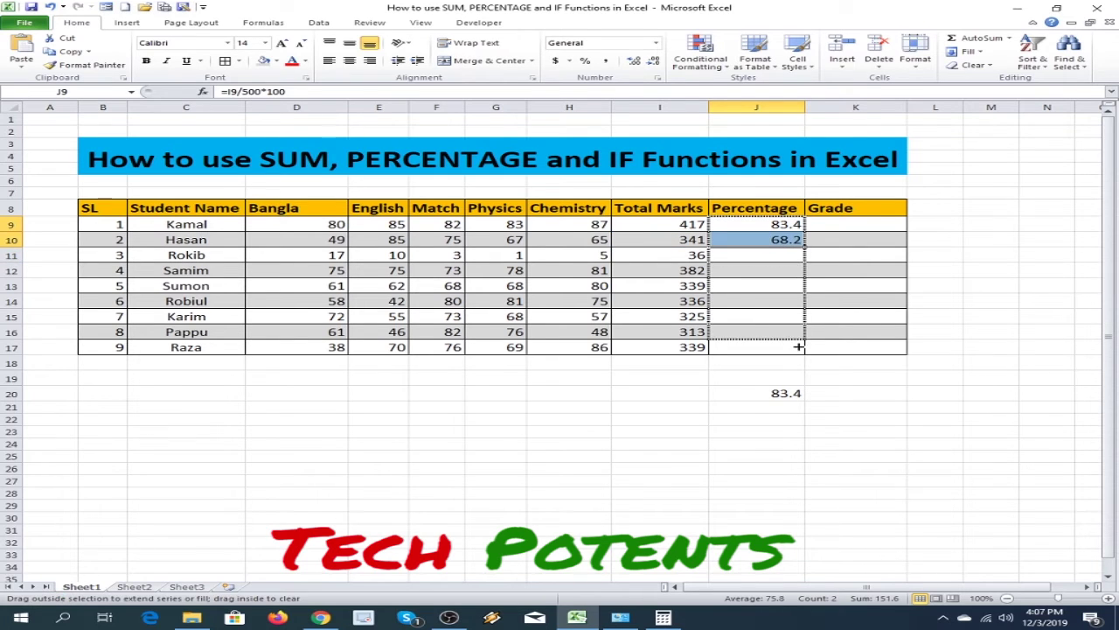
left_click(914, 410)
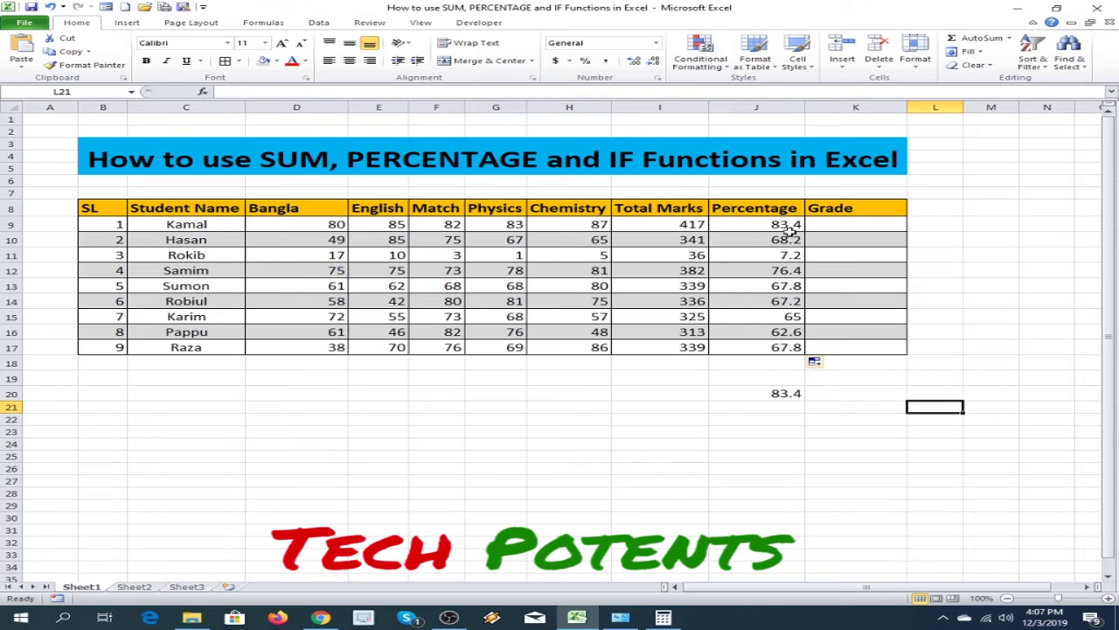
Delete the 83.4 check value from J20
left_click(773, 395)
key("Delete")
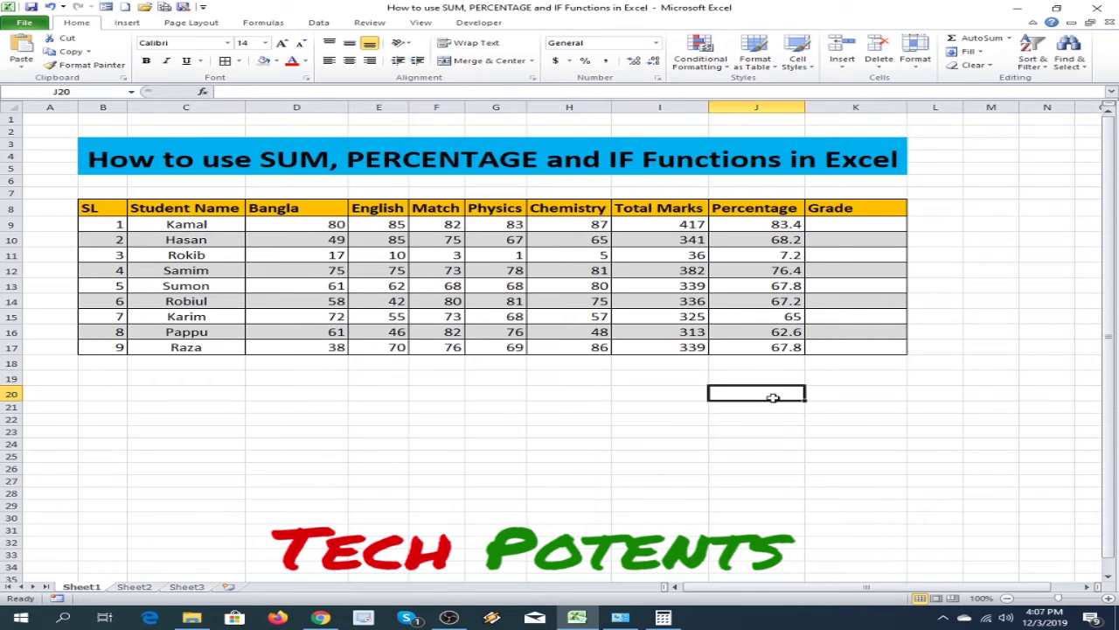
left_click(965, 456)
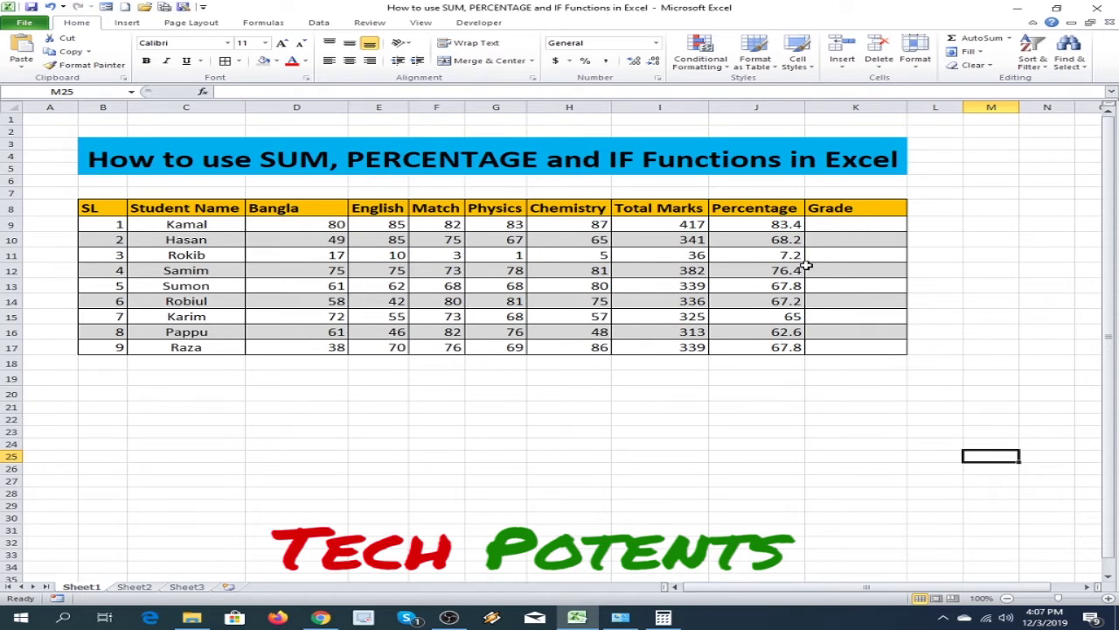
Enter 24, 30 and 46 in F11, G11 and H11 and check Rokib's new 127 total
left_click(443, 256)
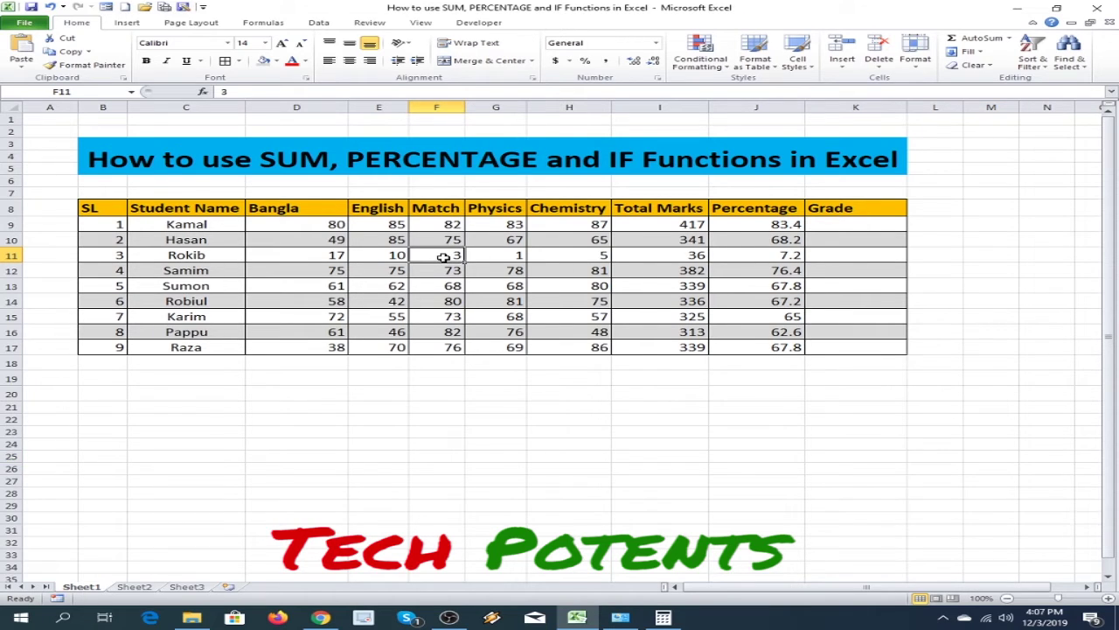
type("24")
left_click(501, 255)
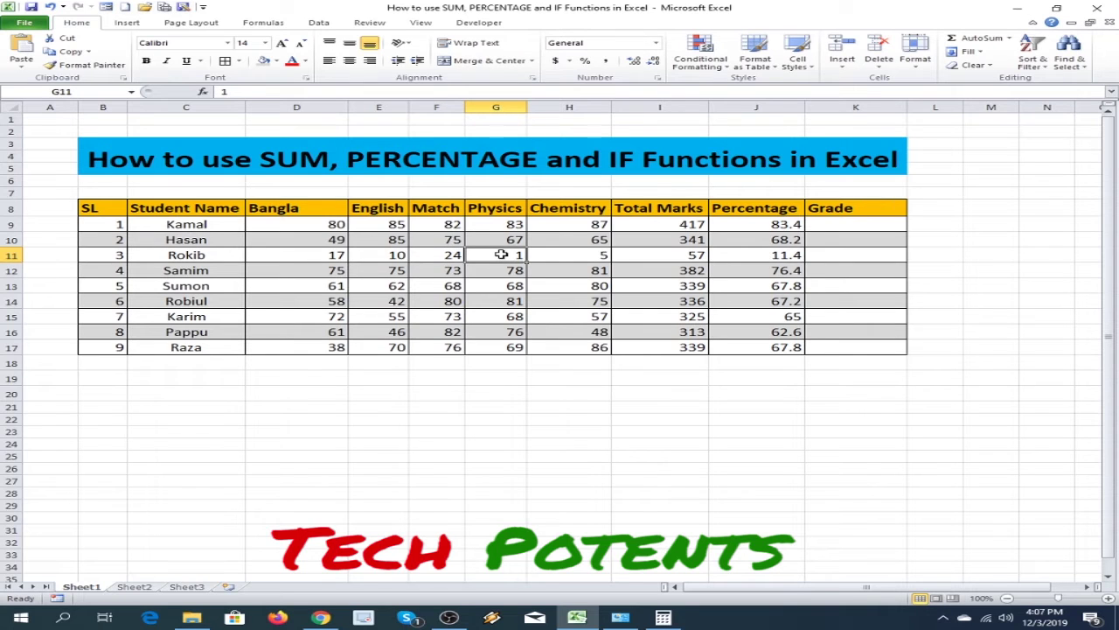
type("30")
left_click(572, 257)
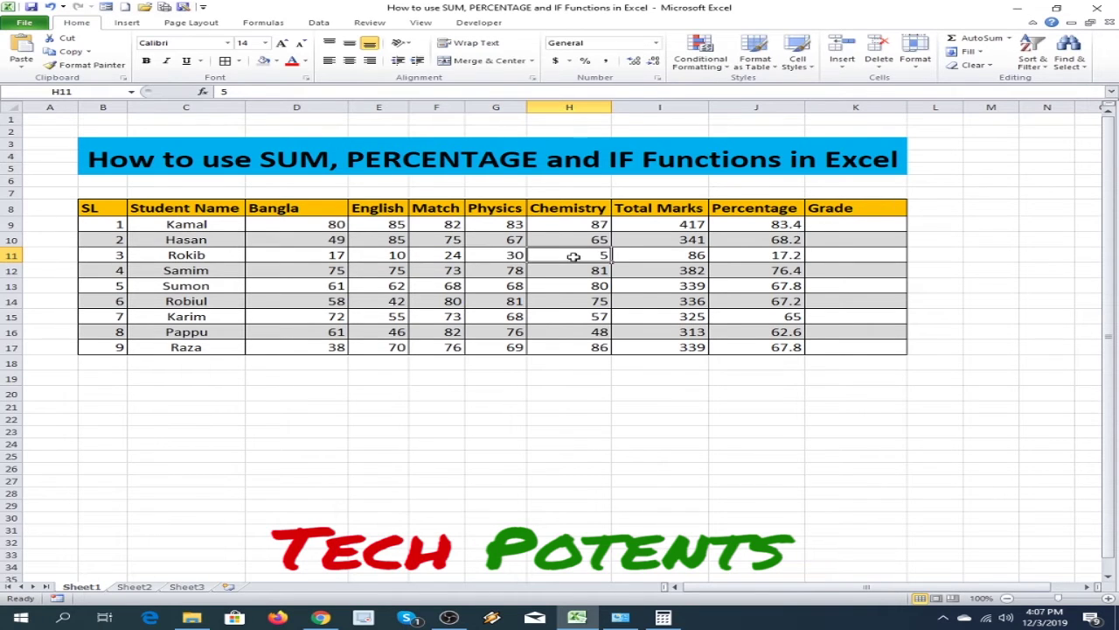
type("46")
left_click(692, 255)
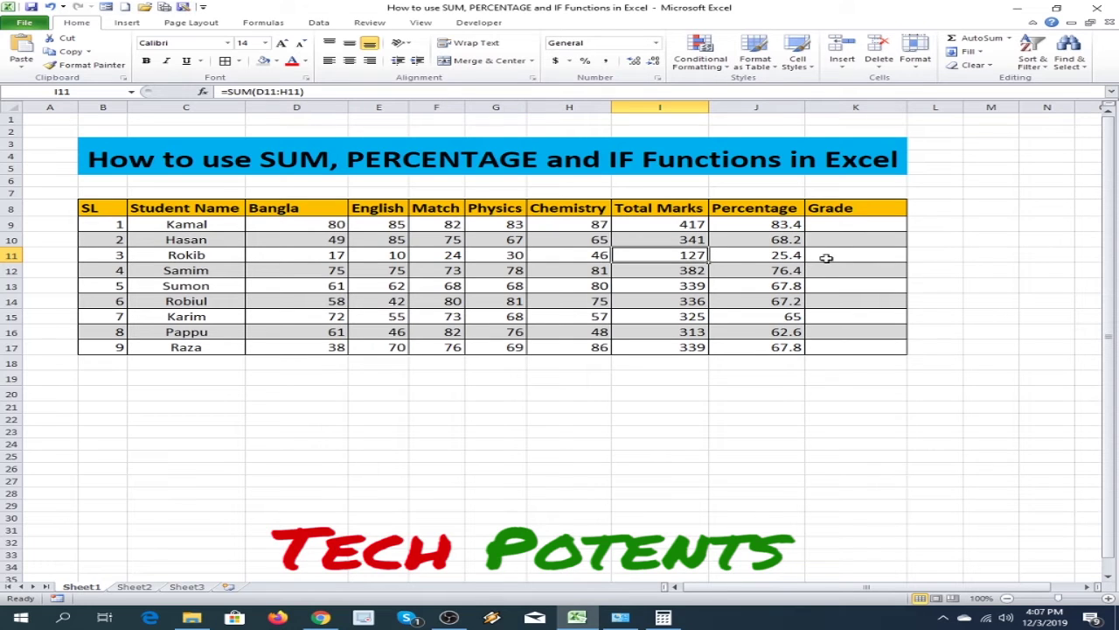
left_click(818, 228)
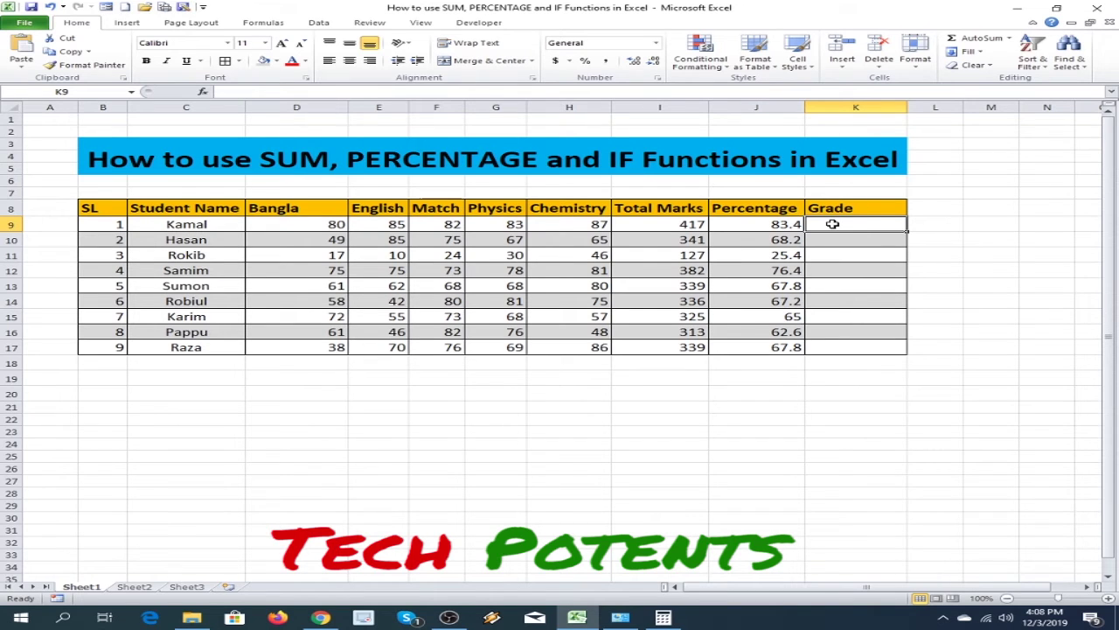
Start =IF( in K9 using J9 as the first test's reference
type("=")
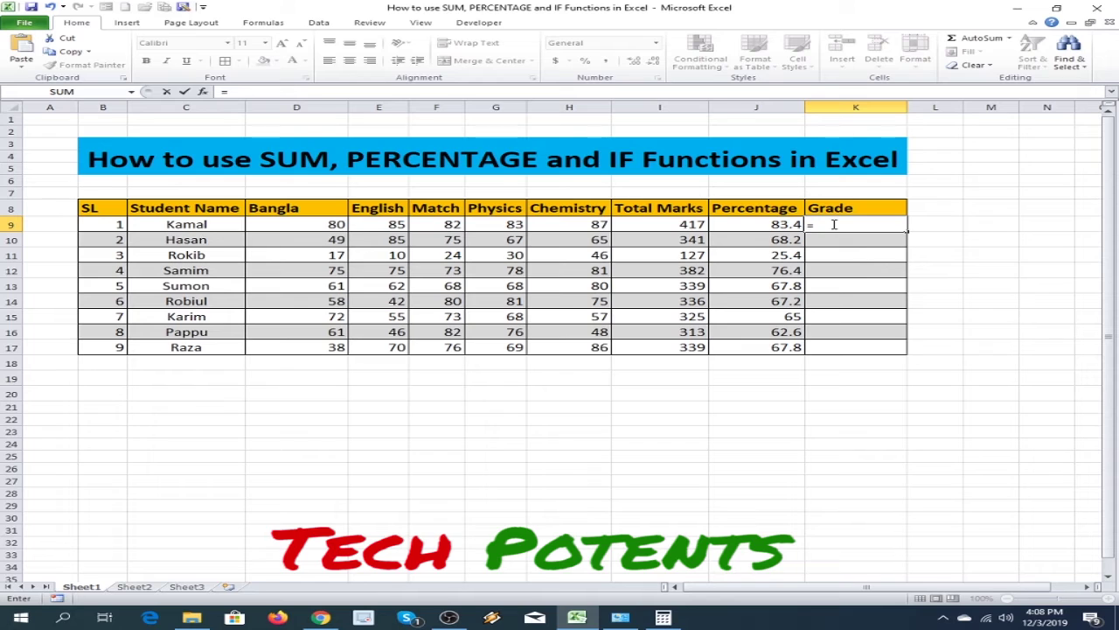
type("if")
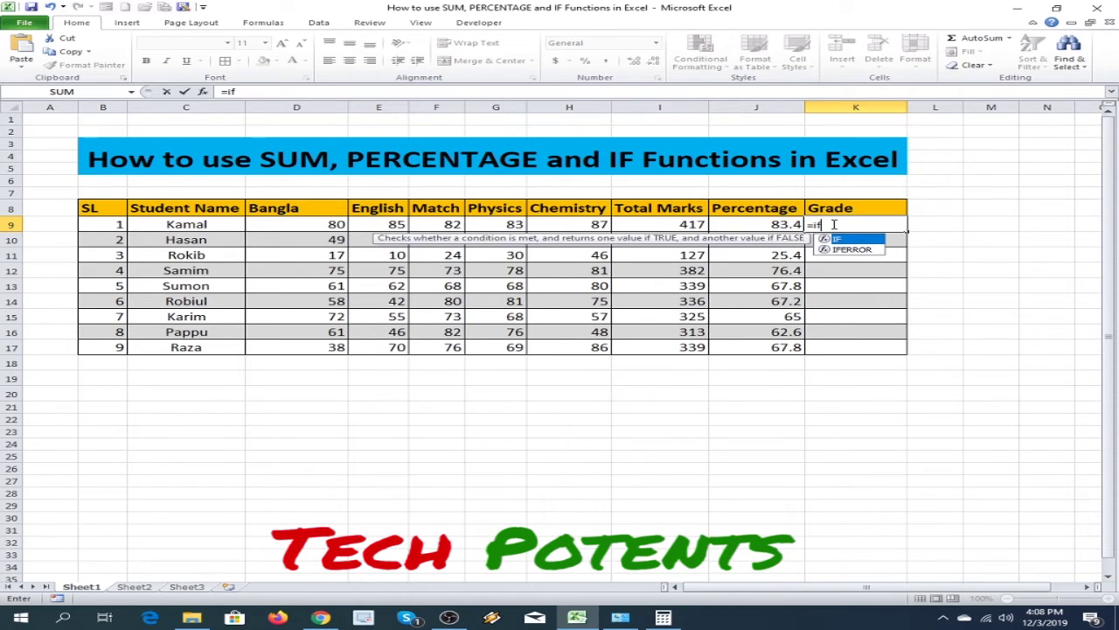
key("Tab")
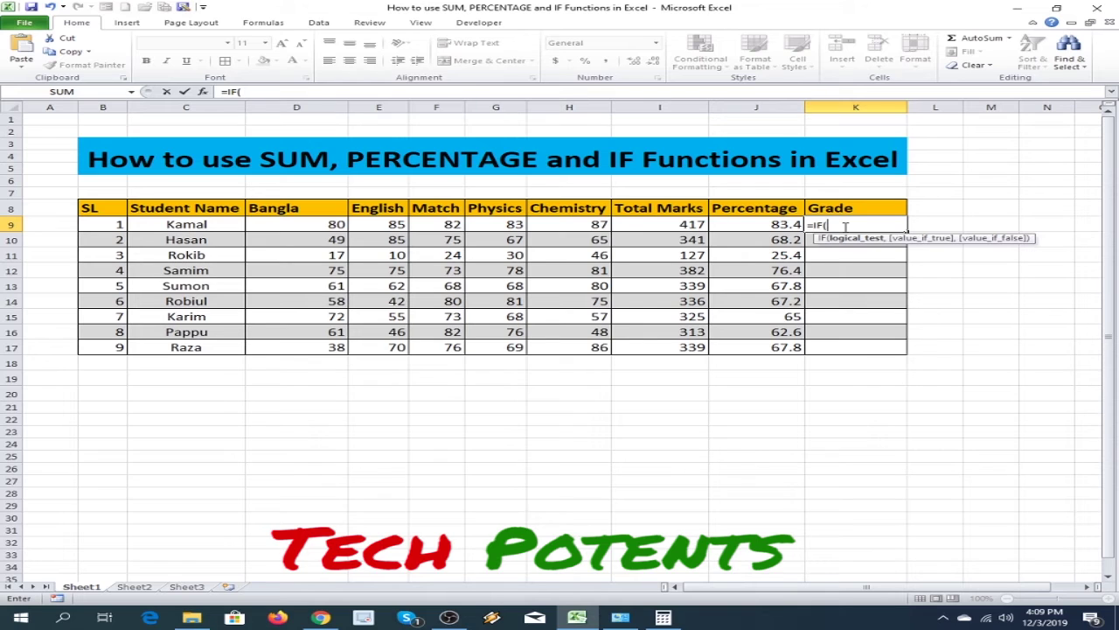
left_click(773, 224)
Add the first test >=80 returning "A+" and begin a nested IF
type(">=")
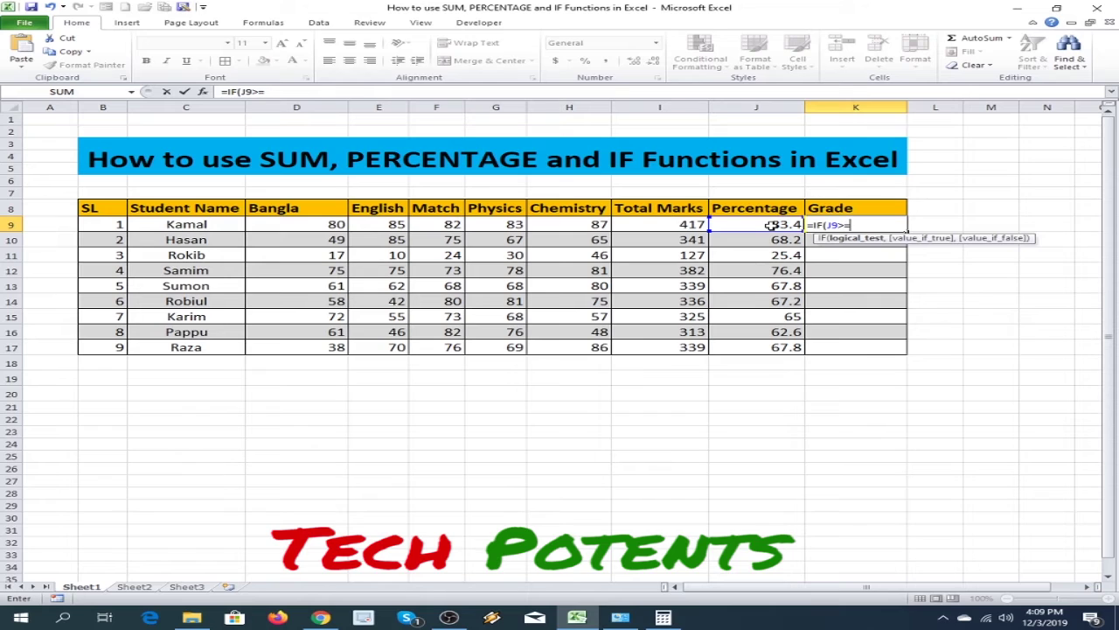
type("80")
type(",")
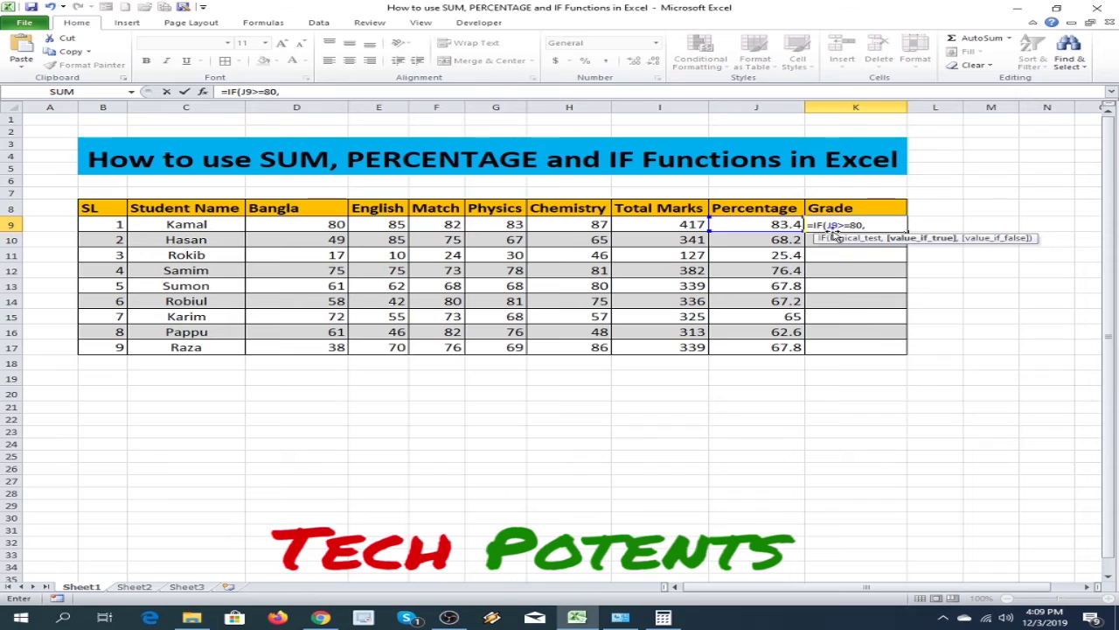
type("\"")
type("A+\"")
type(",")
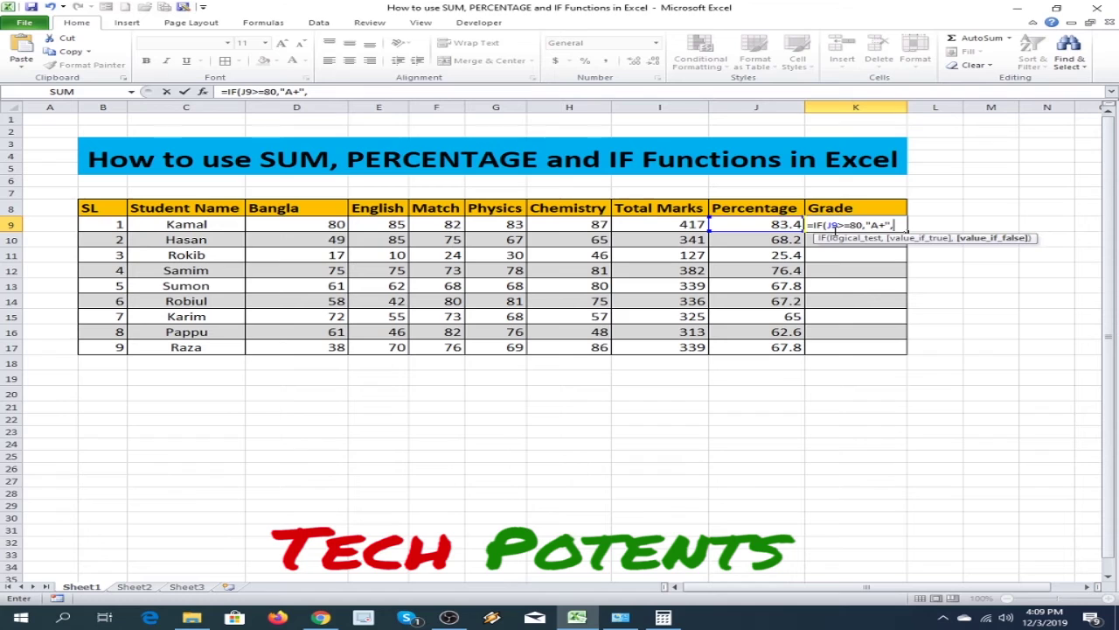
type("IF")
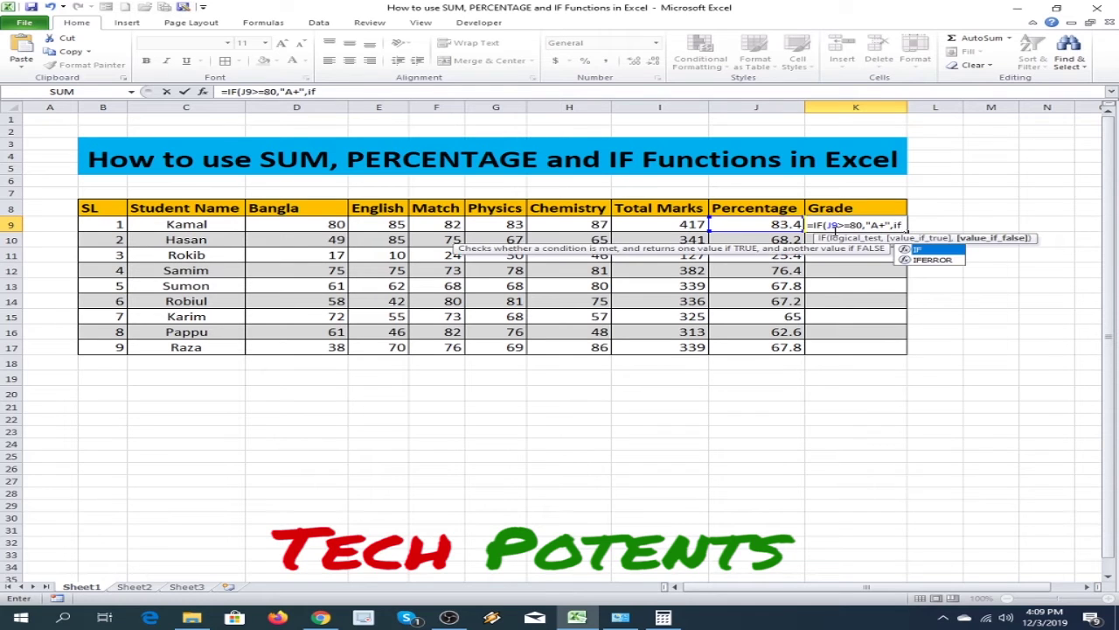
type("(")
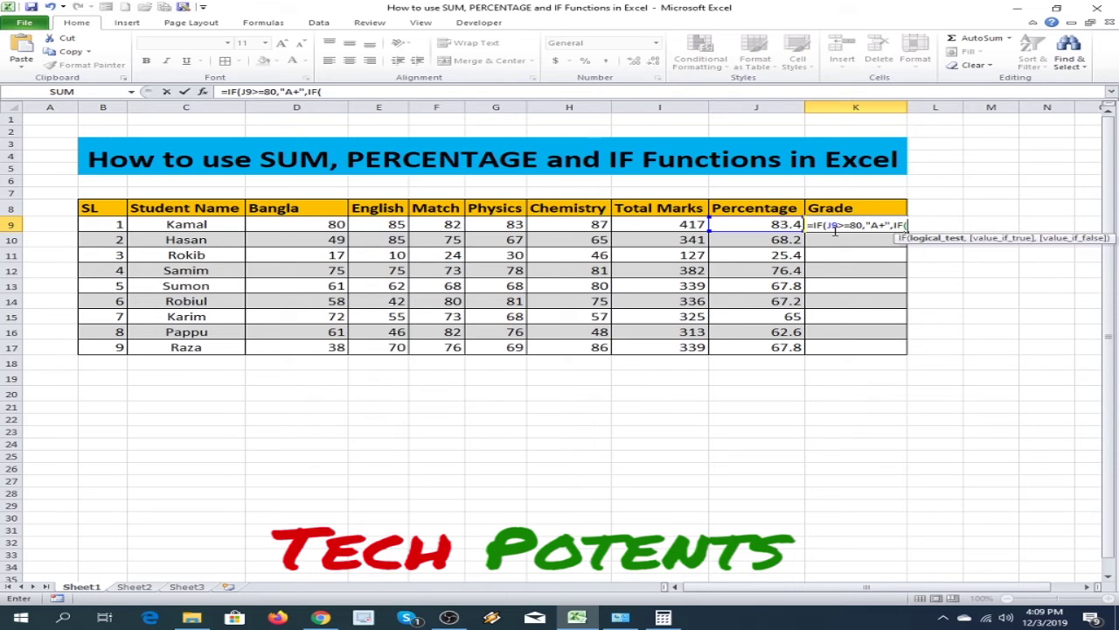
Add nested tests J9>=70 giving "A" and J9>=60 giving "B", beginning a fourth IF
left_click(742, 226)
type(",")
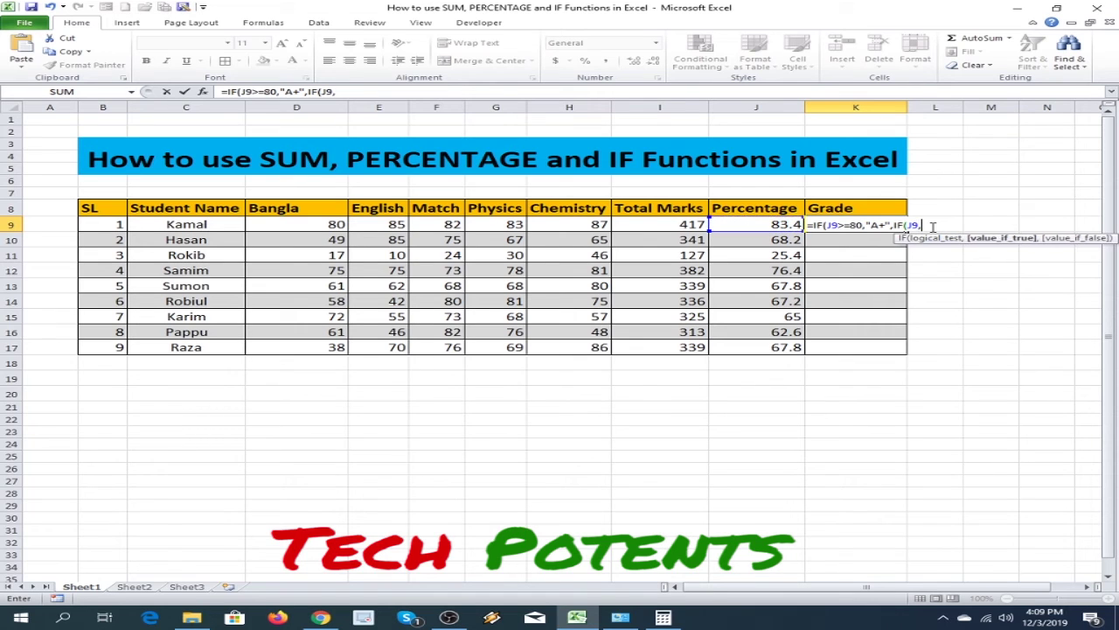
key("BackSpace")
type(">=")
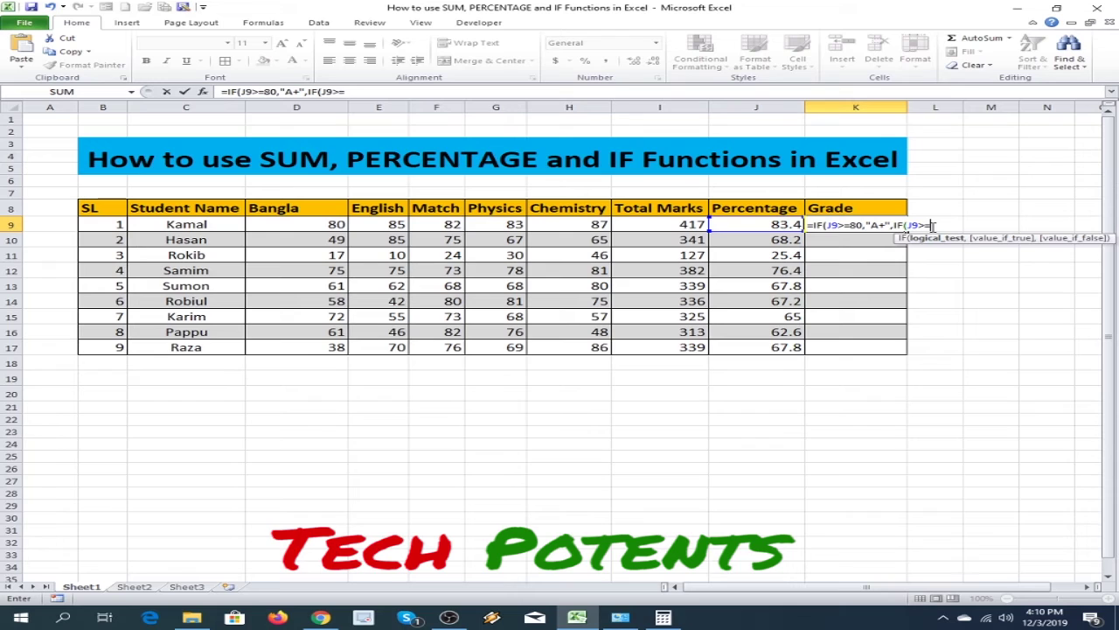
type("70,")
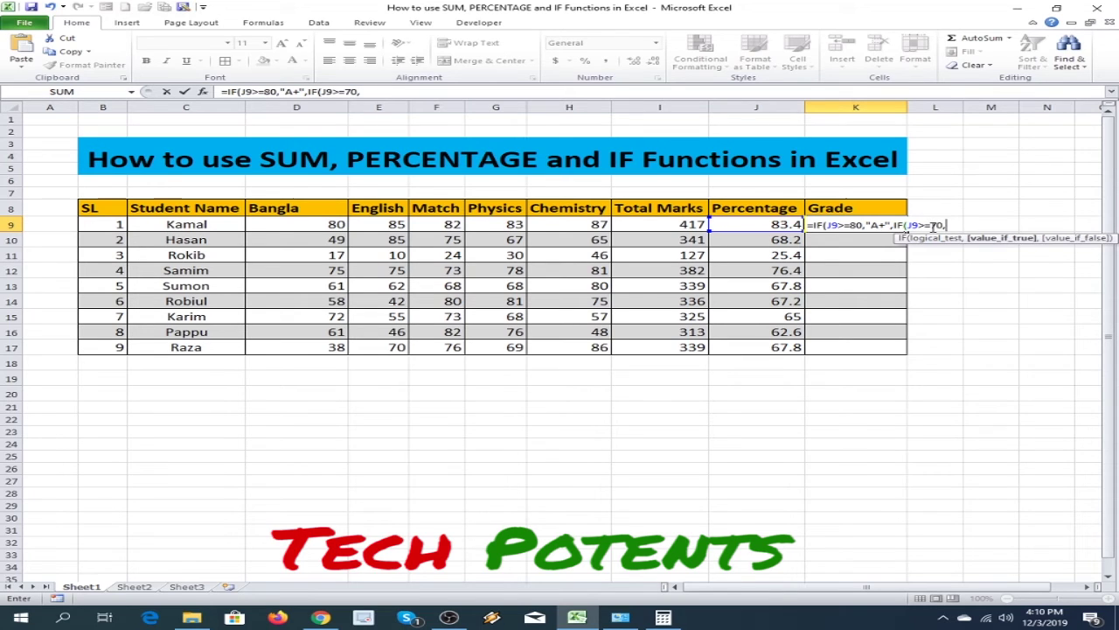
type("\"")
type("A")
type("\"")
type(",IF(")
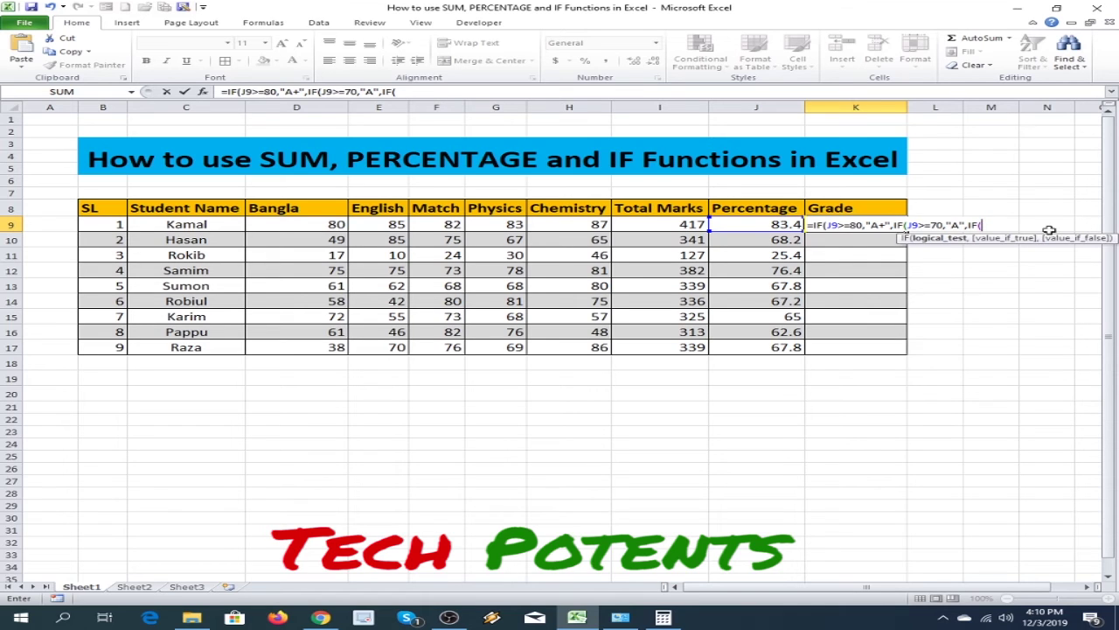
left_click(776, 225)
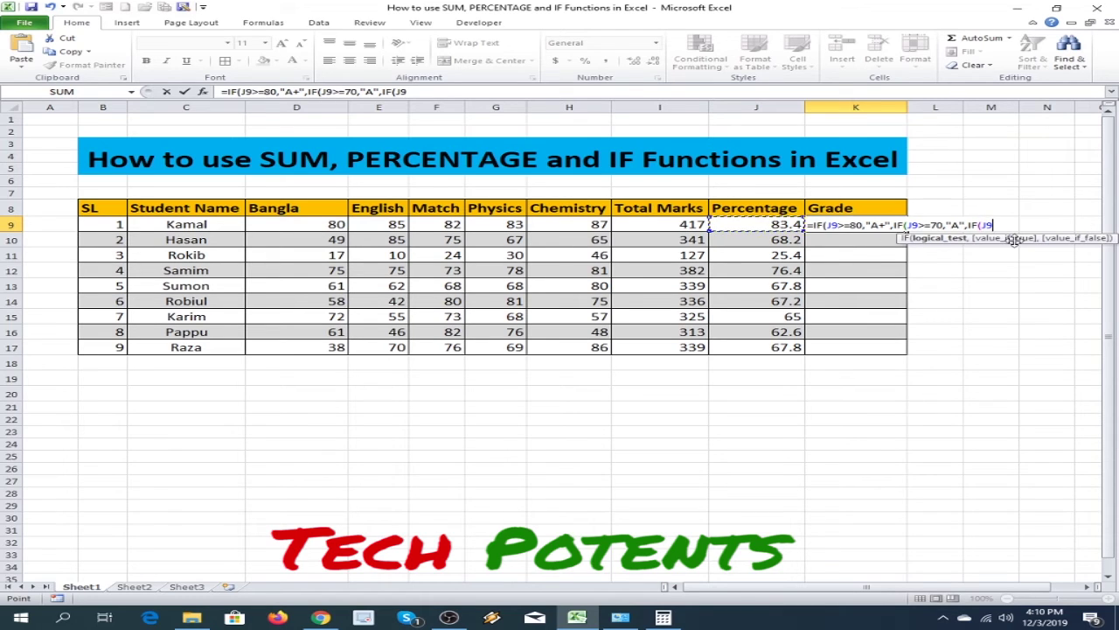
type(">=")
type("60")
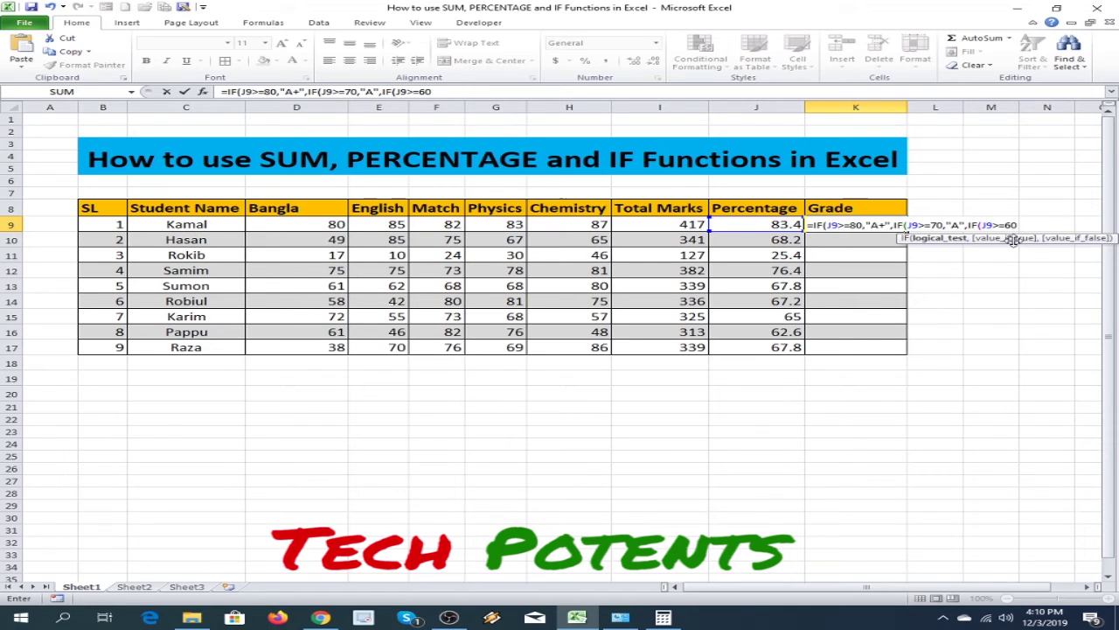
type(",\"")
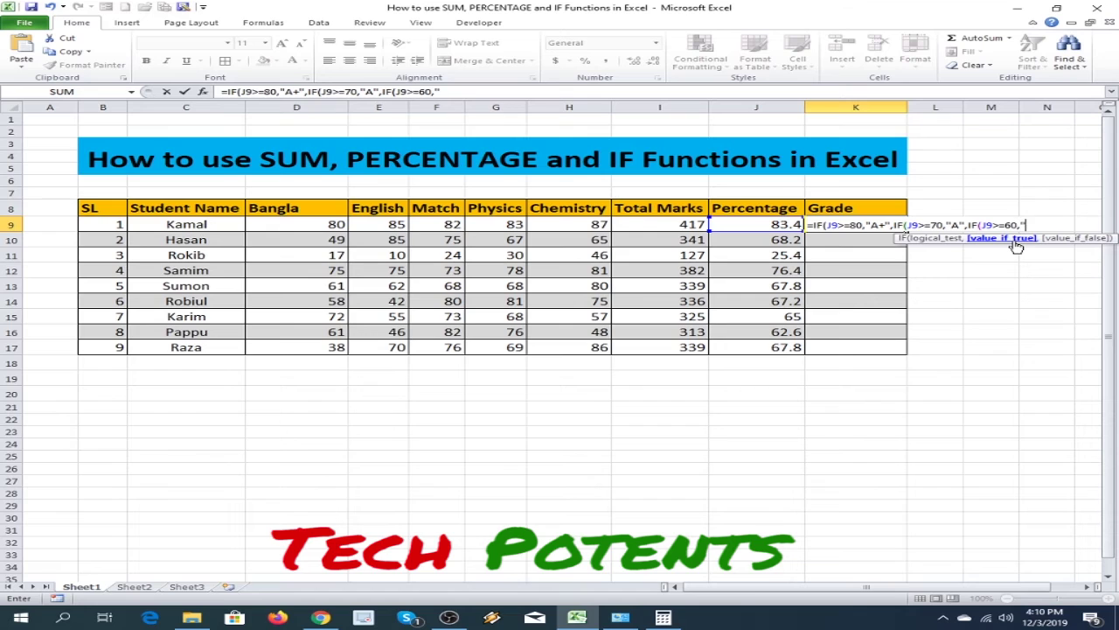
type("B\",")
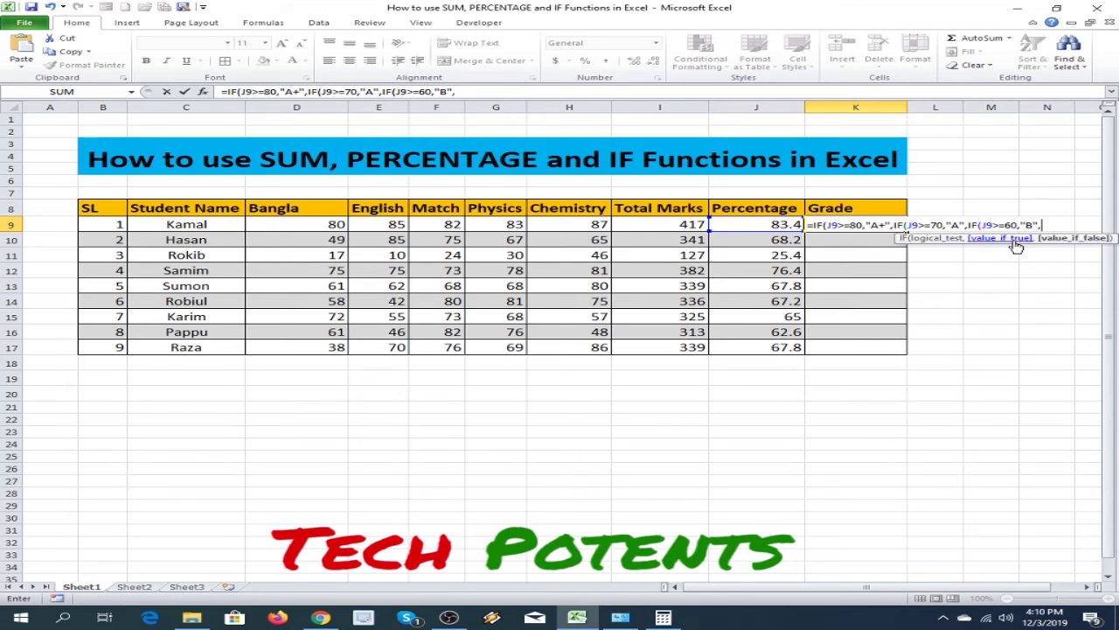
type("if(")
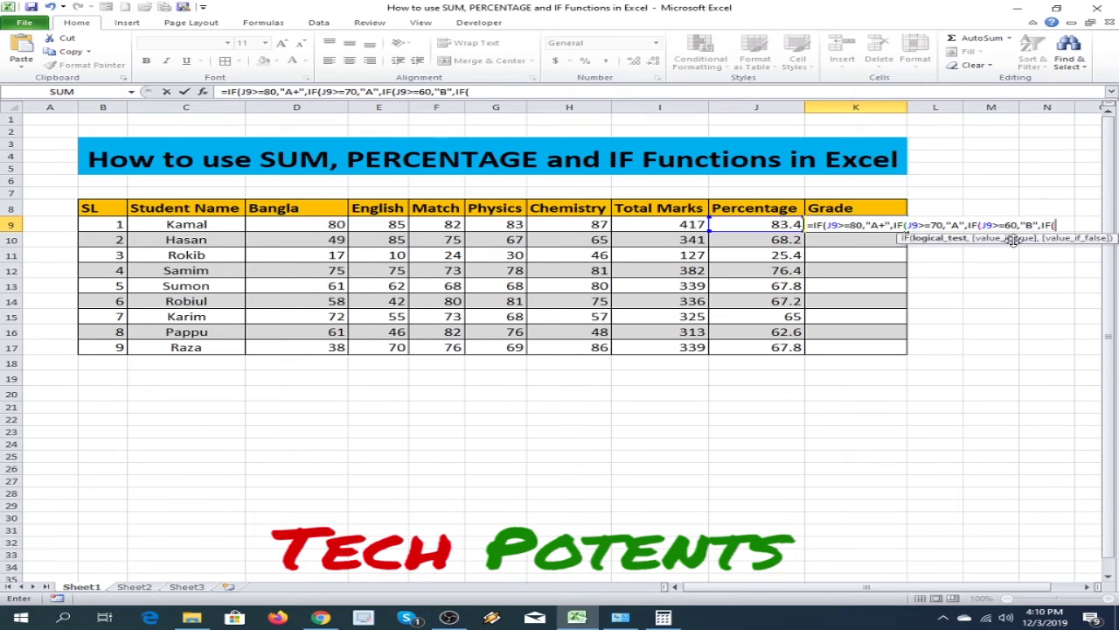
left_click(776, 225)
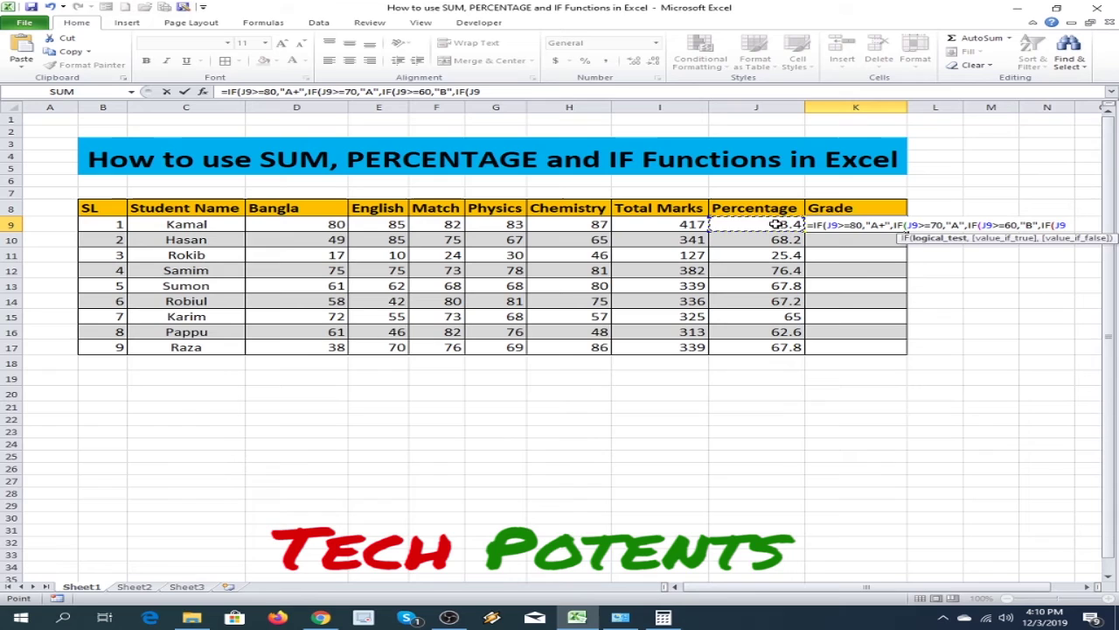
Add nested tests J9>=50 giving "C" and J9>=40 giving "D", then reference J9 again
type(">=")
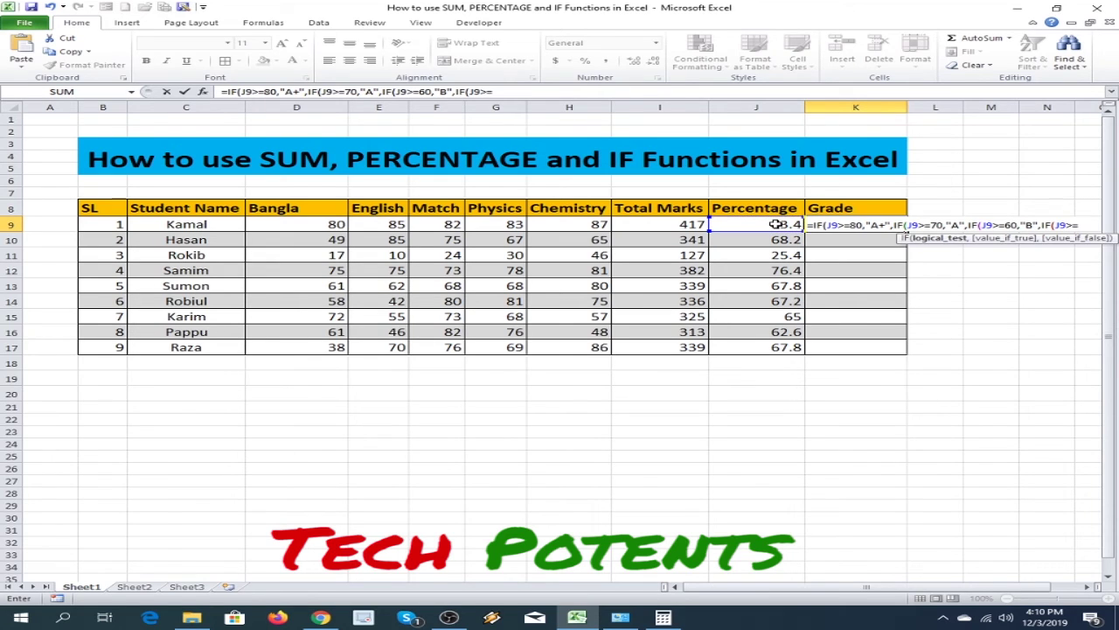
type("50,\"")
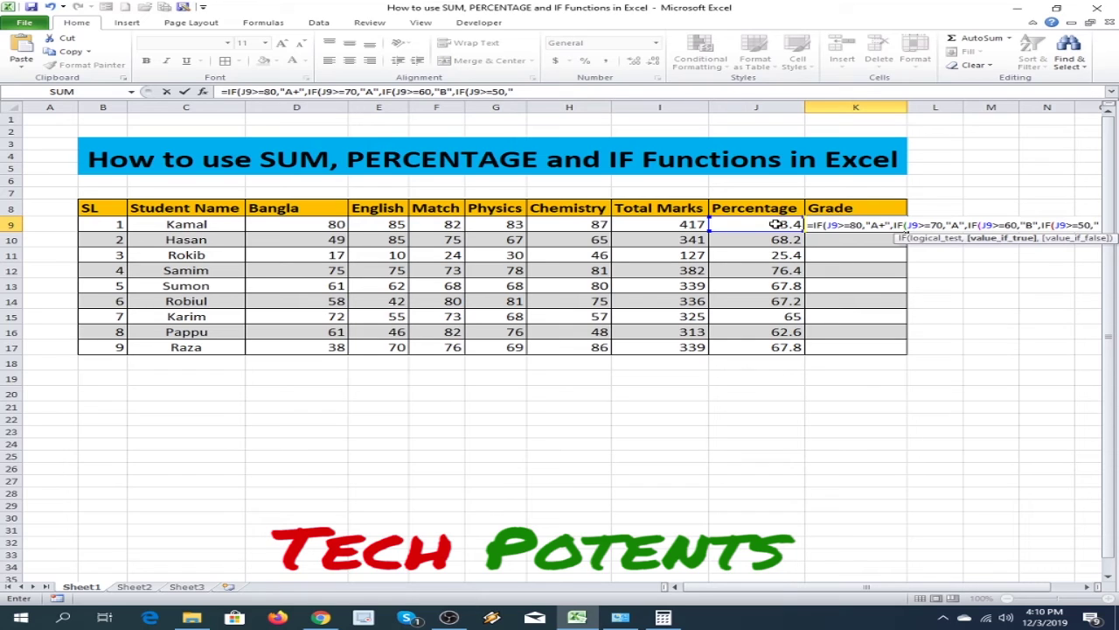
type("C")
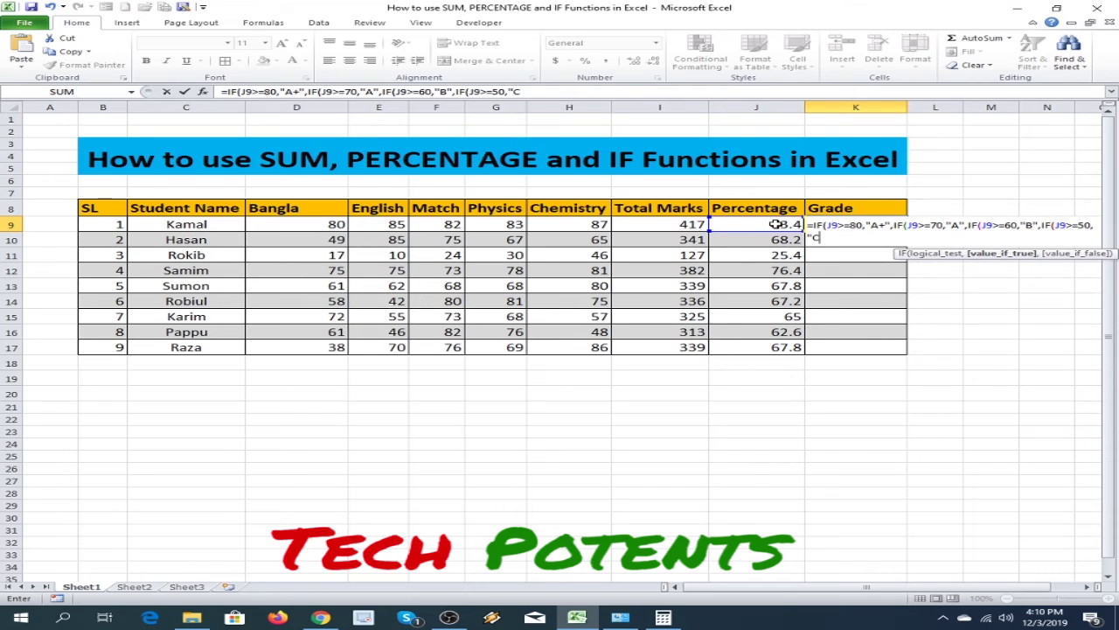
type("\",")
type("if")
key("Tab")
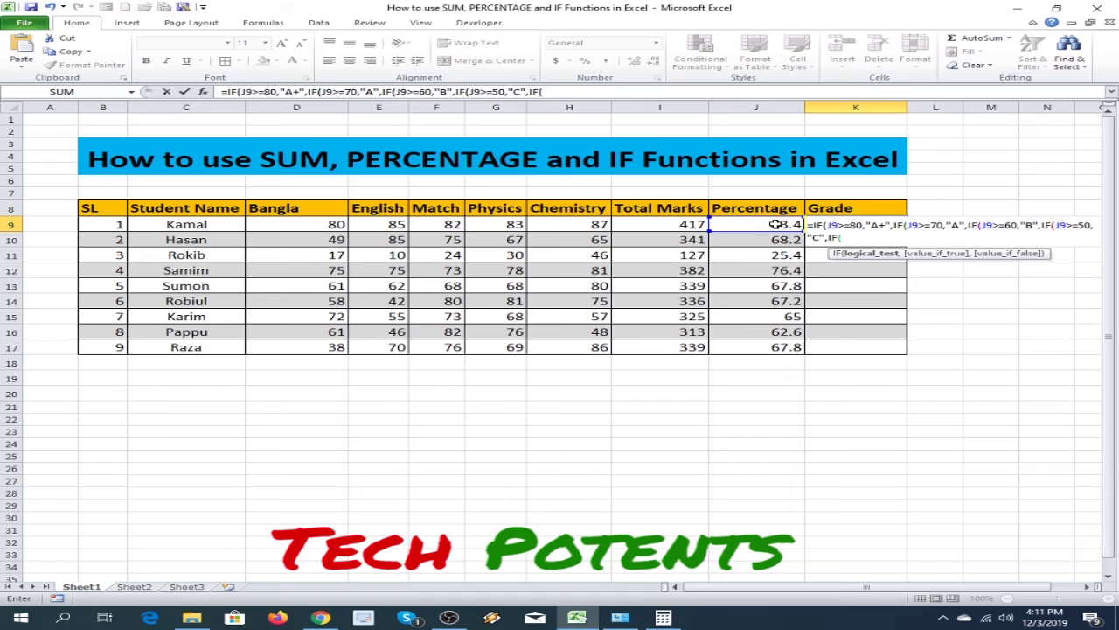
left_click(775, 225)
type(">=")
type("40,")
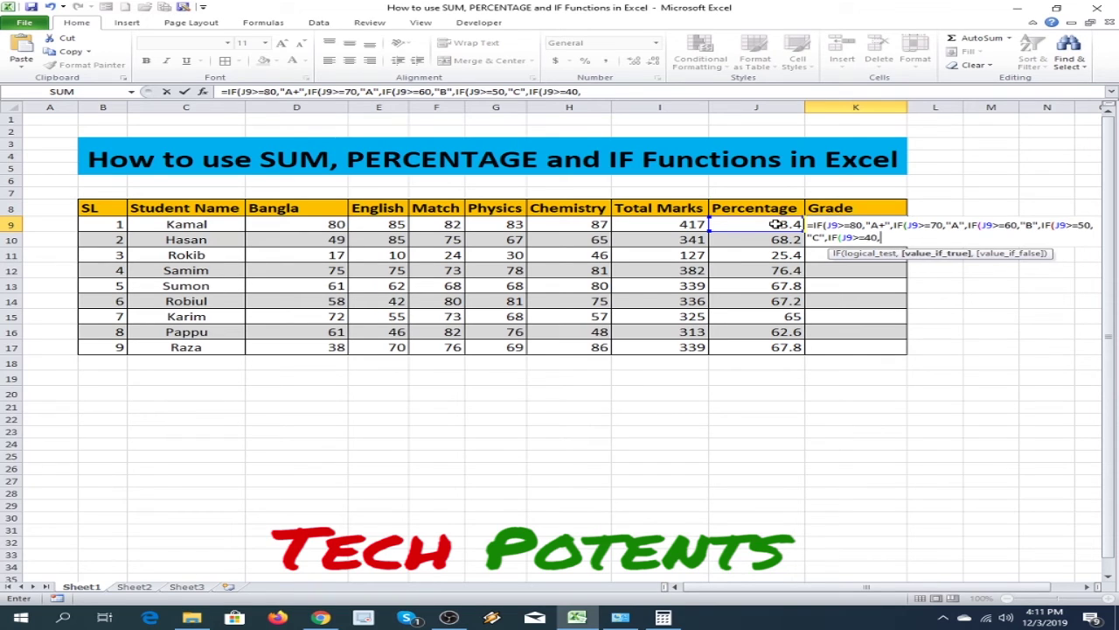
type("\"D")
type("\"")
type(",if")
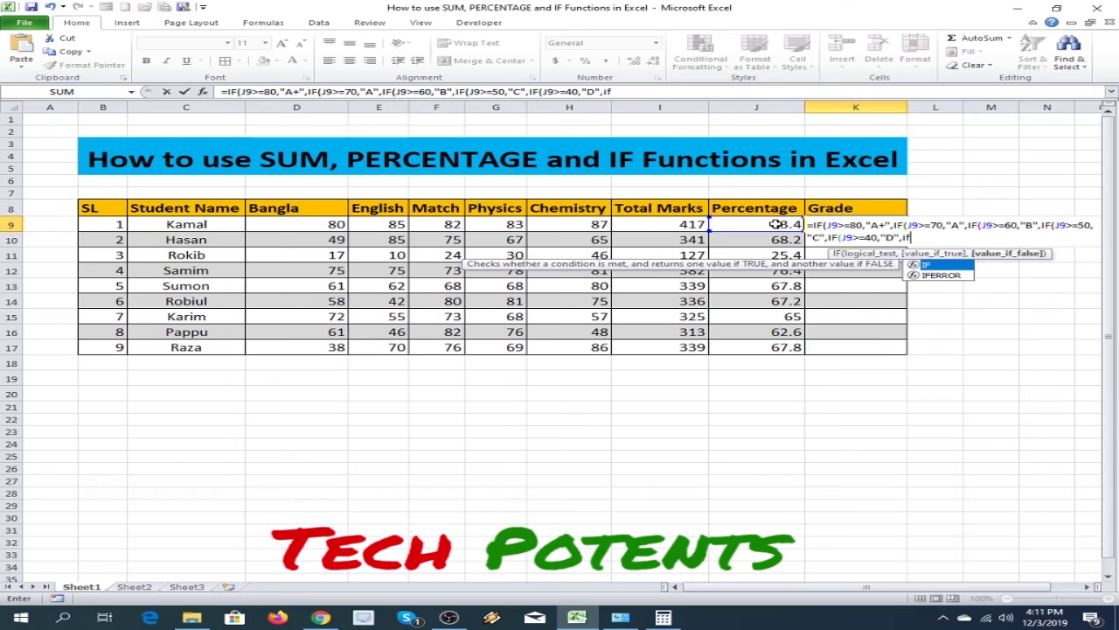
key("Tab")
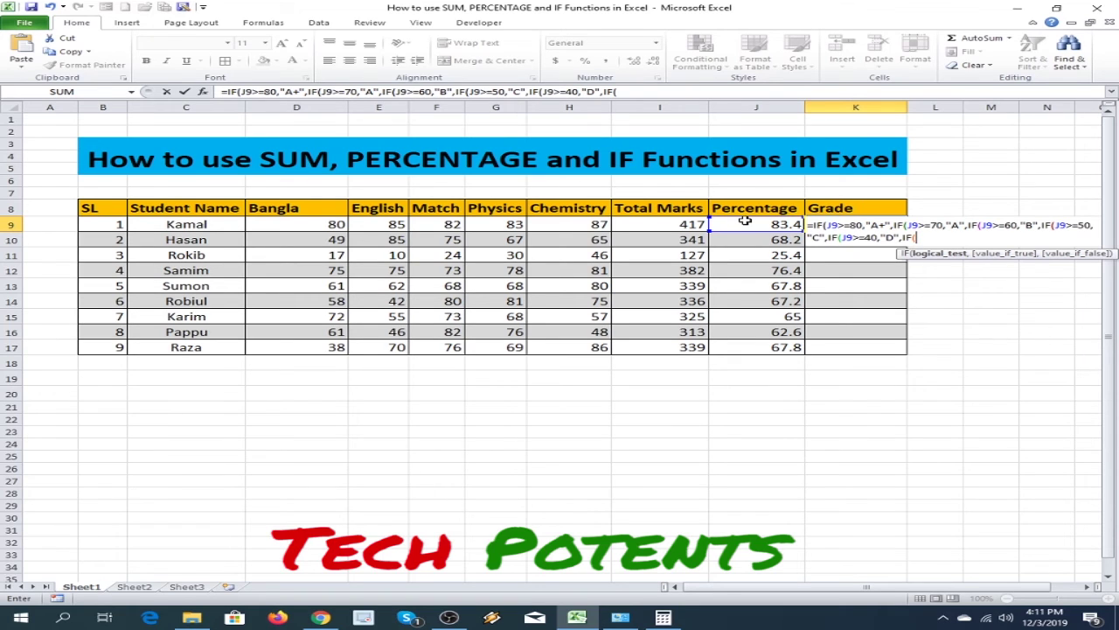
left_click(731, 221)
left_click(785, 225)
Complete the last test <=39 with "Fail", close all parentheses and commit K9
type("<=39")
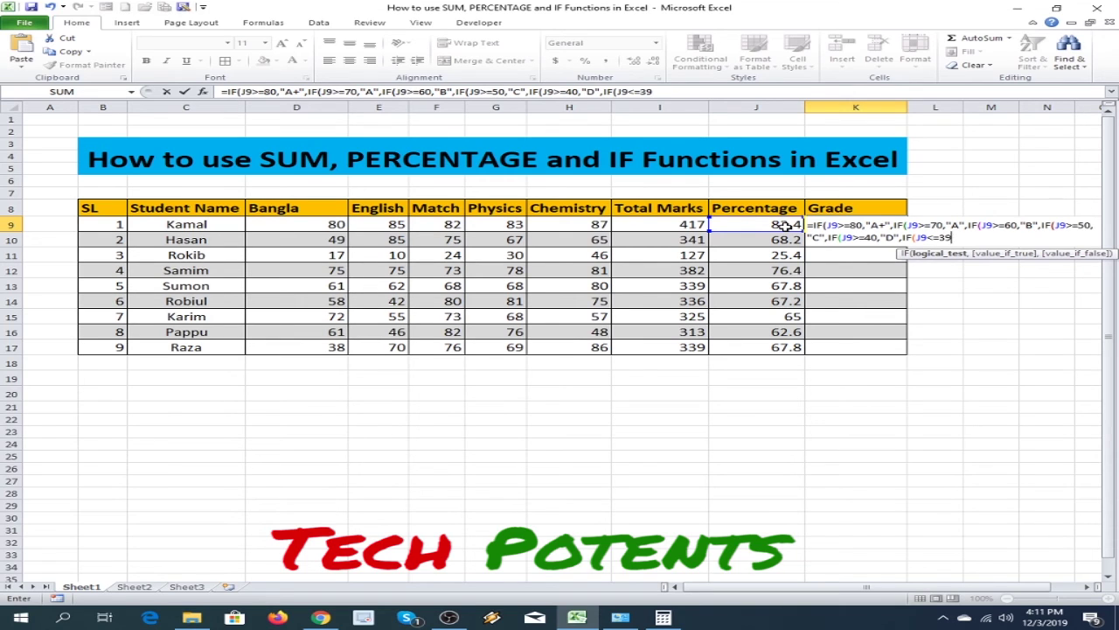
type(",")
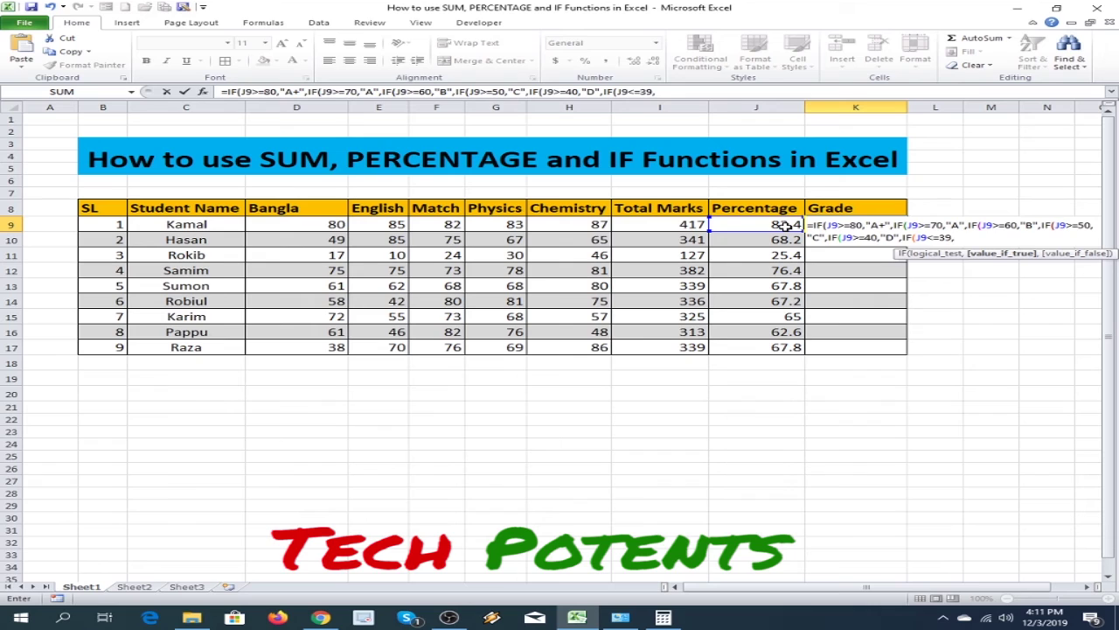
type("\"Fail\"")
type("))))))")
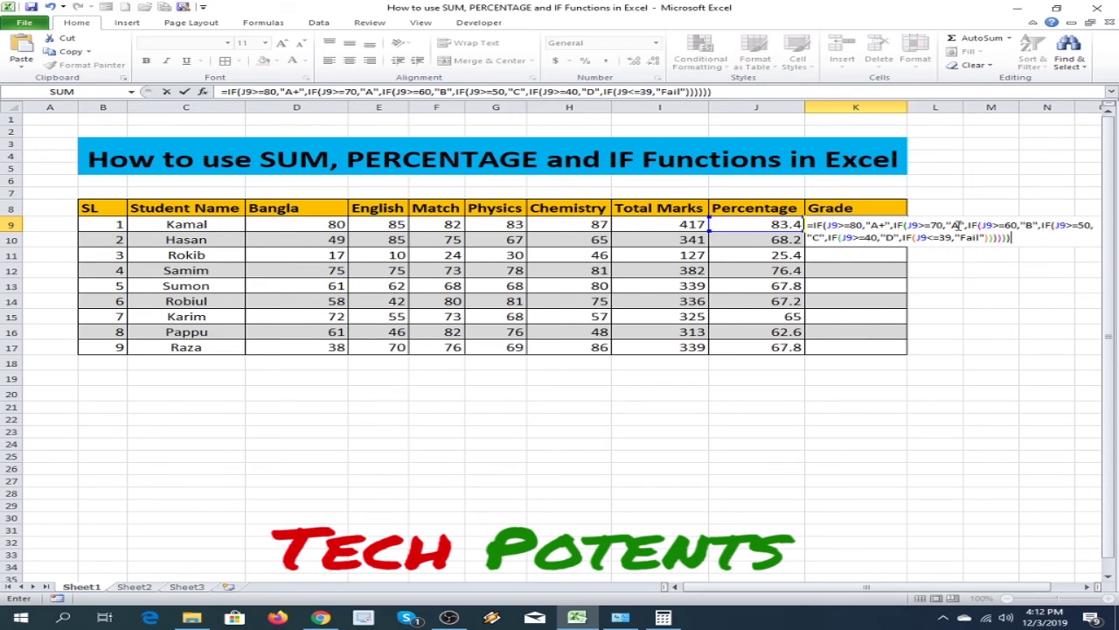
key("Return")
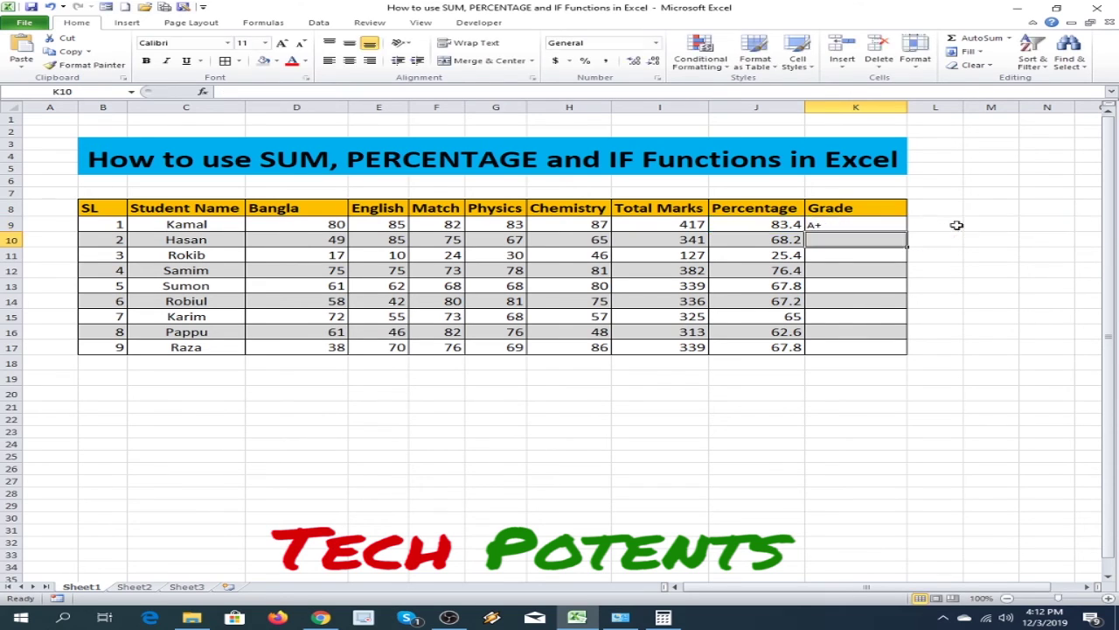
Copy K9's grading formula down to K17 so every student gets a grade
left_click(979, 265)
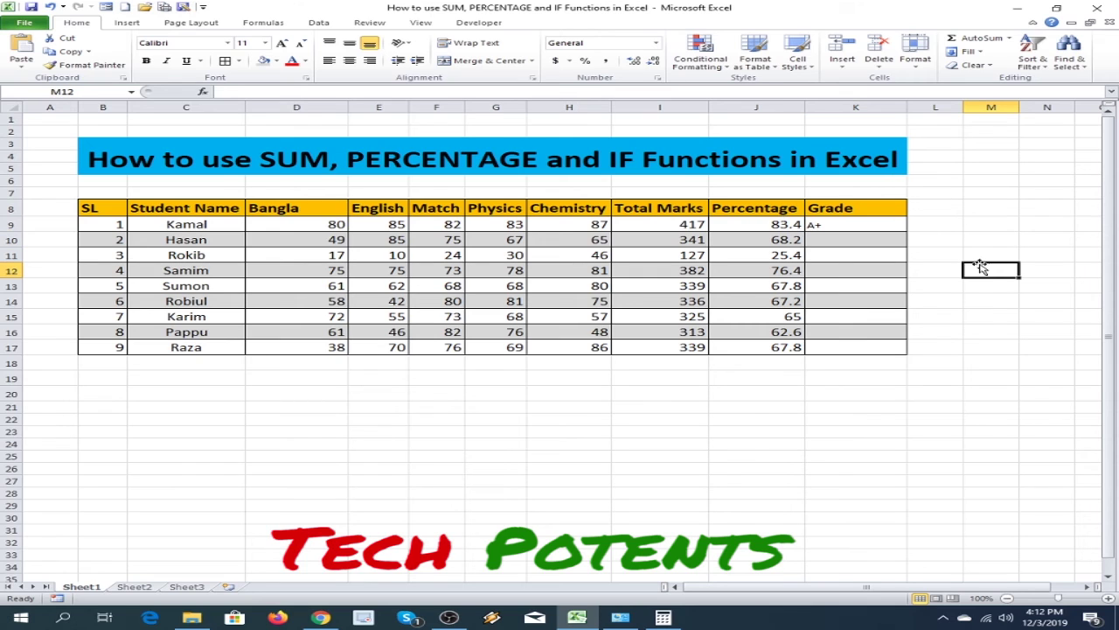
left_click_drag(844, 226, 855, 343)
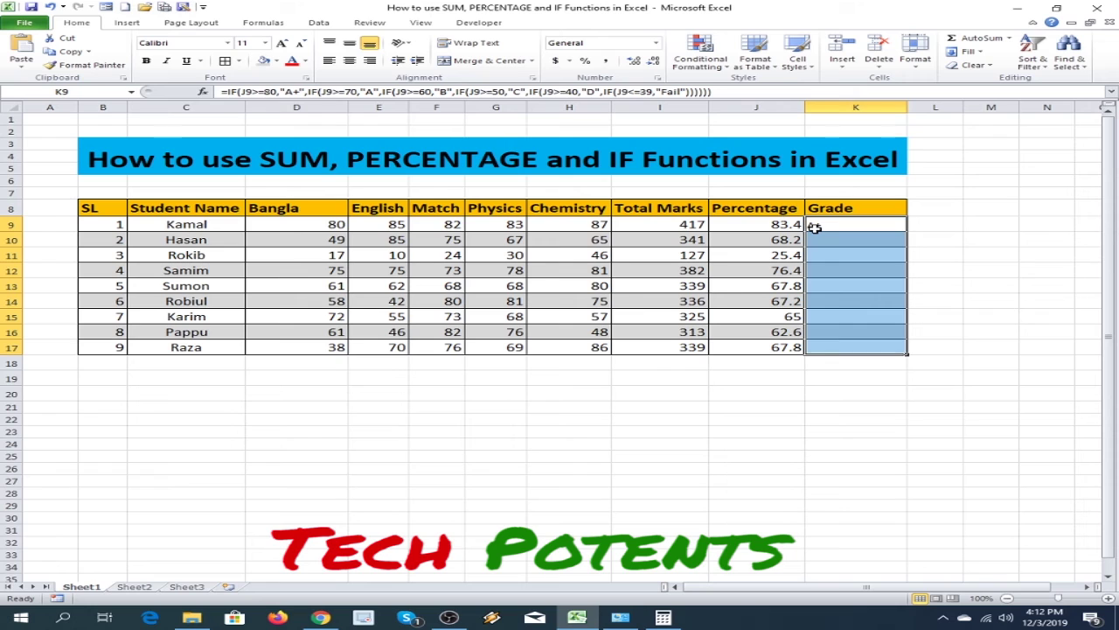
left_click(264, 43)
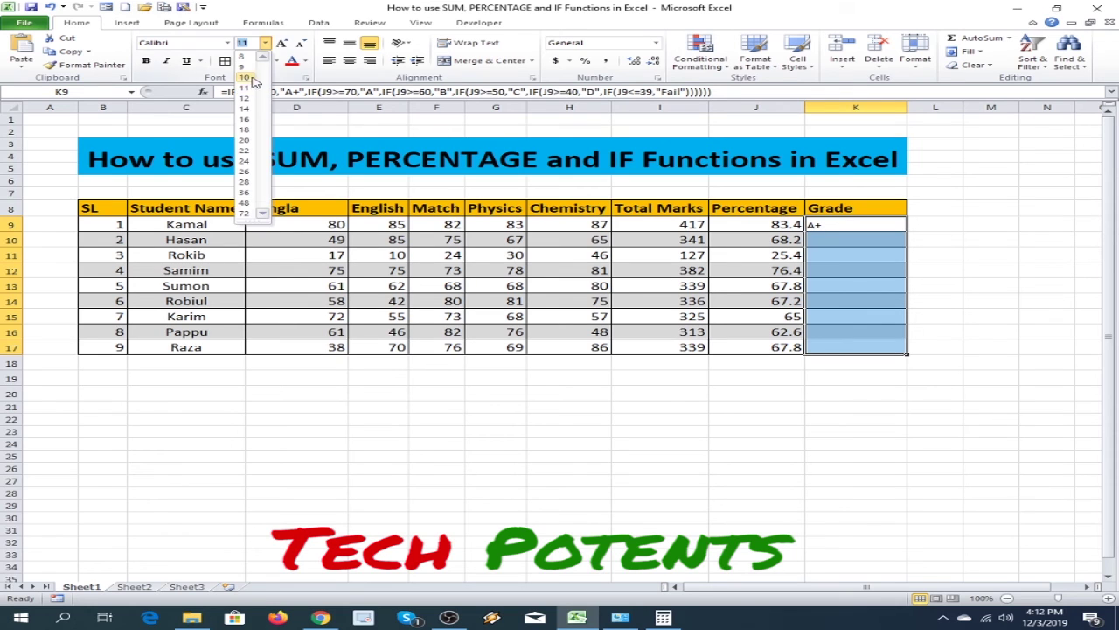
left_click(652, 244)
left_click(970, 296)
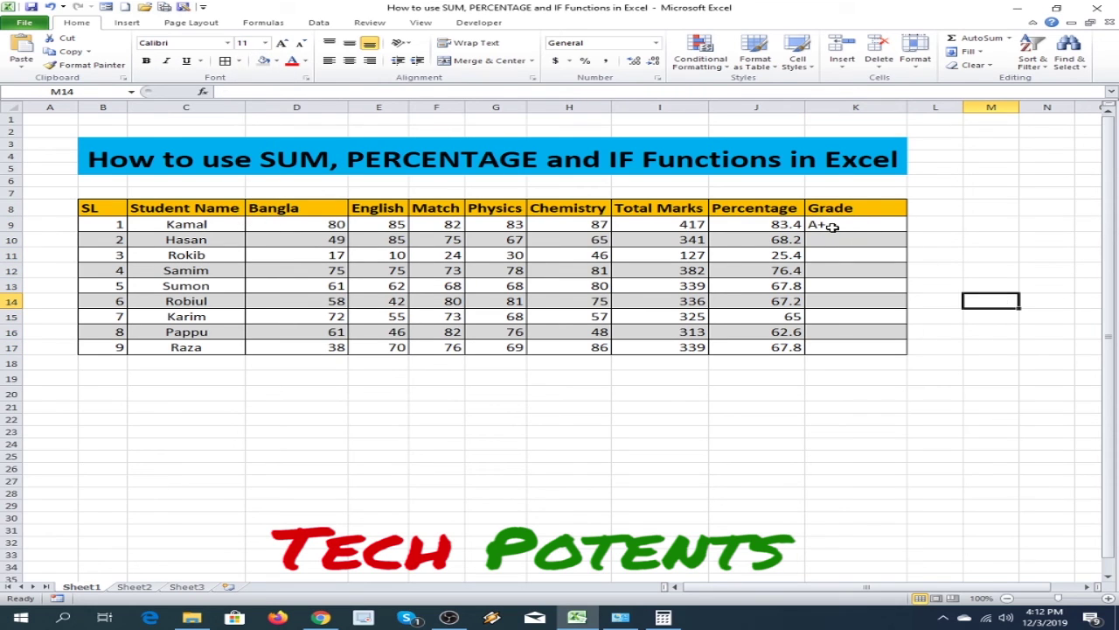
left_click(832, 227)
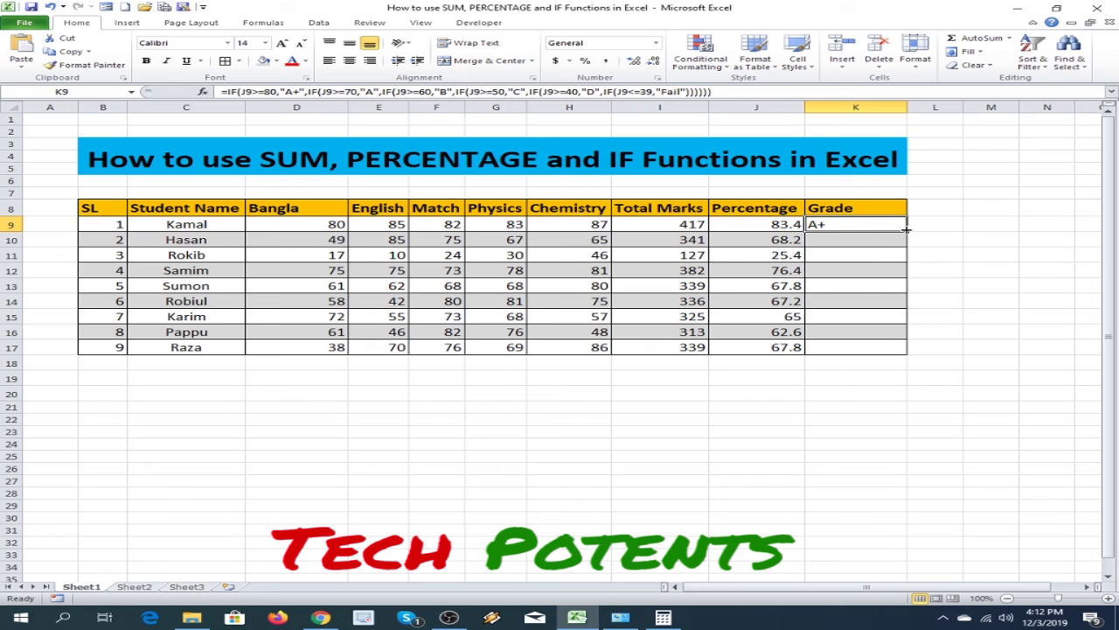
left_click_drag(907, 229, 910, 350)
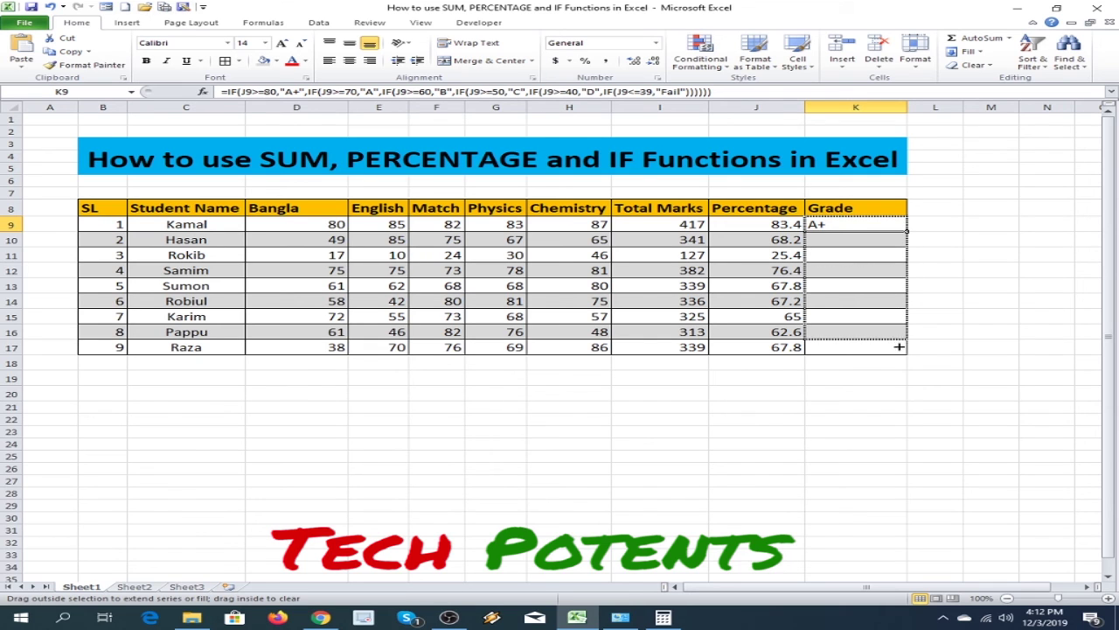
left_click(988, 331)
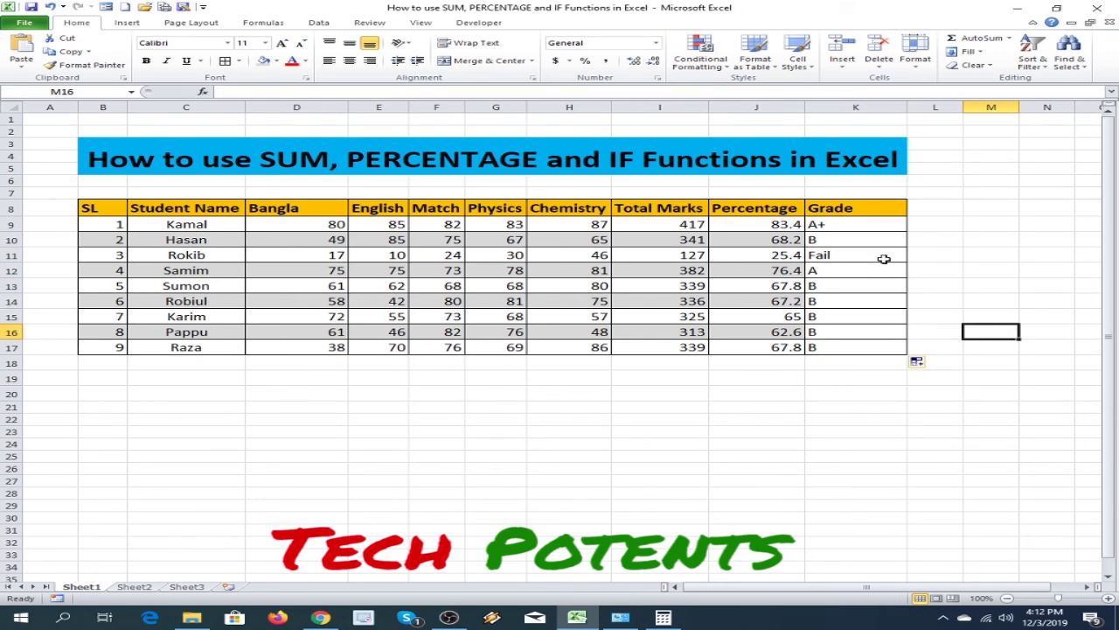
Shade grade cells K10, K12, K14 and K16 grey to match the row banding
left_click(857, 243)
left_click(839, 275, "ctrl")
left_click(840, 299, "ctrl")
left_click(843, 330, "ctrl")
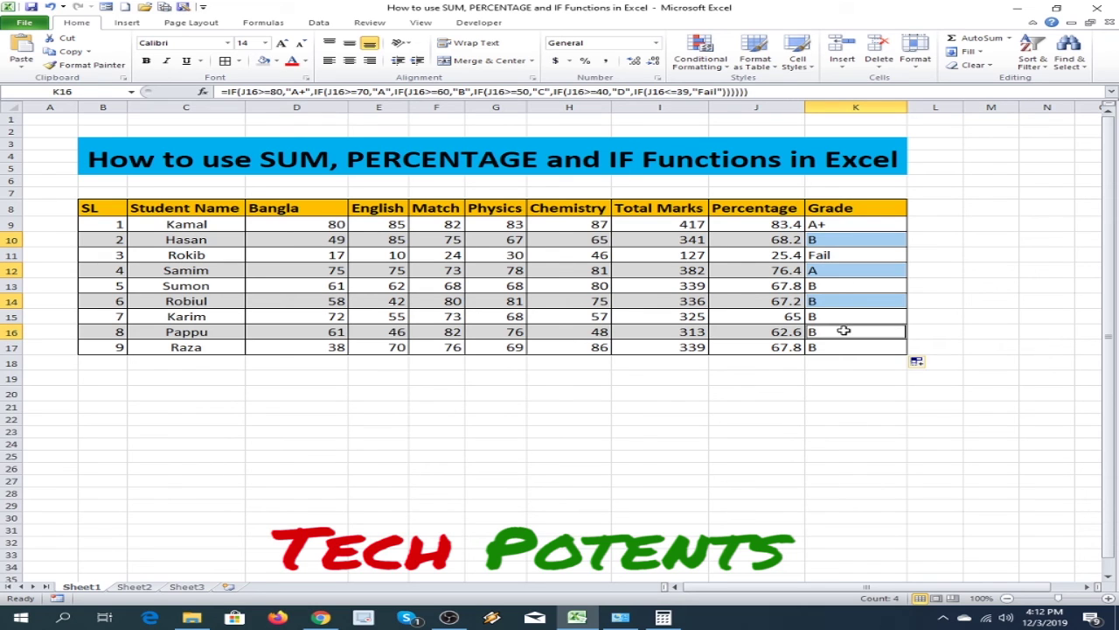
left_click(263, 61)
left_click(993, 270)
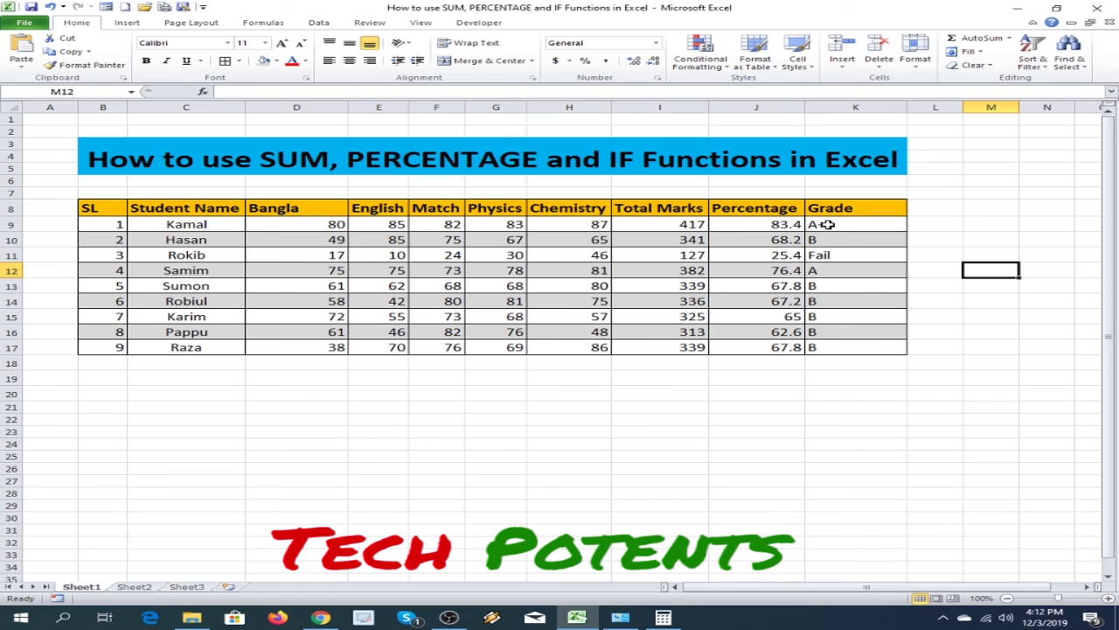
left_click_drag(829, 226, 848, 347)
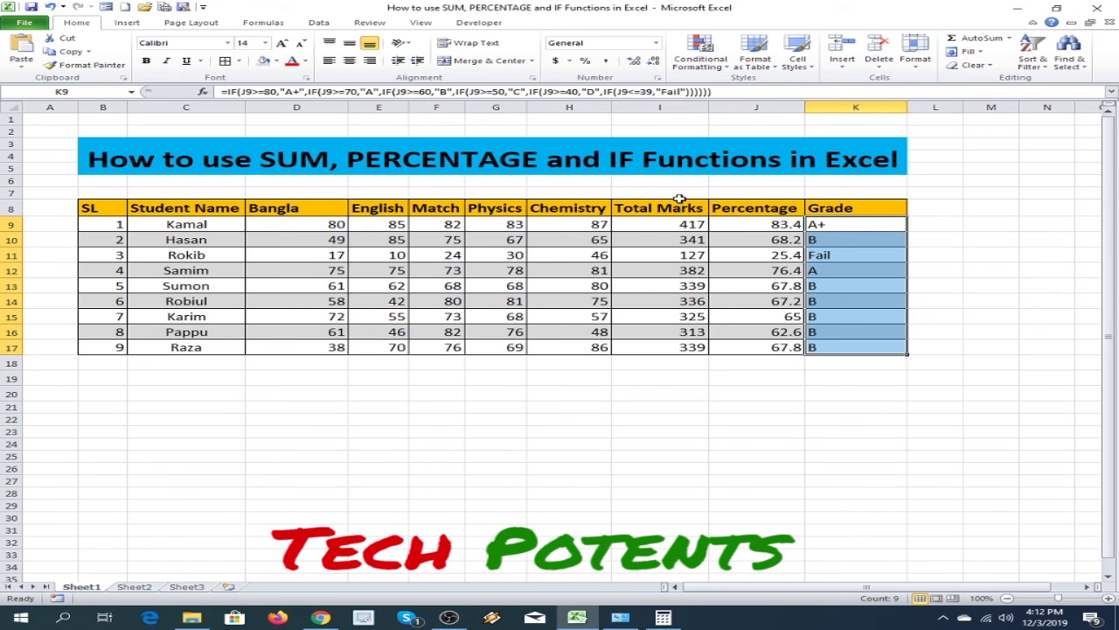
Centre the grades in K9:K17 and check the nested IF formula in Rokib's cell K11
left_click(349, 60)
left_click(997, 288)
left_click(846, 225)
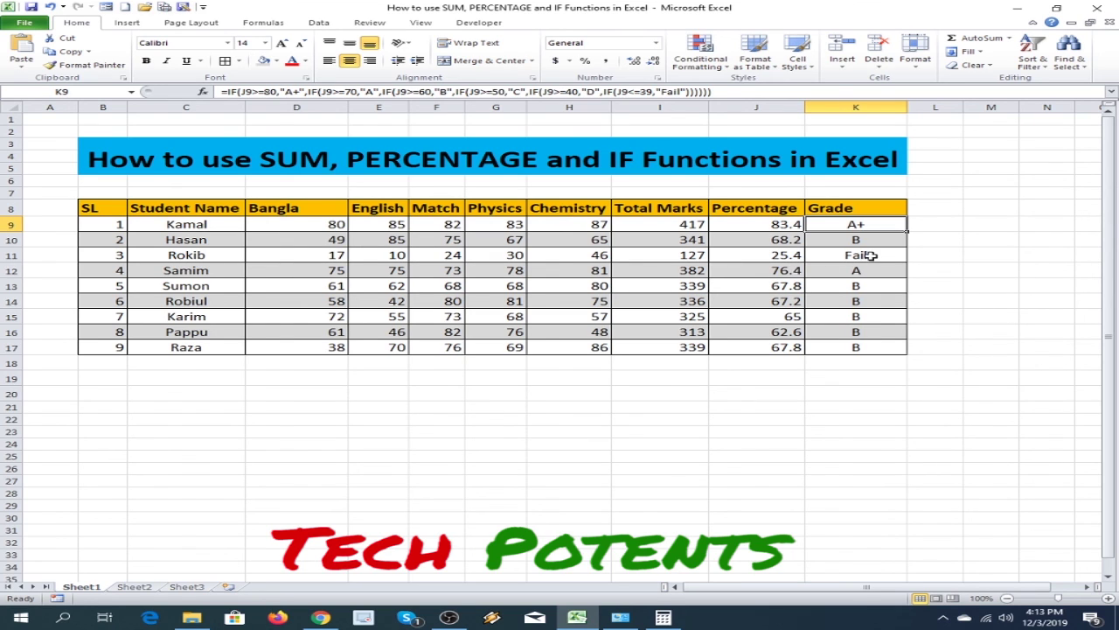
left_click(871, 257)
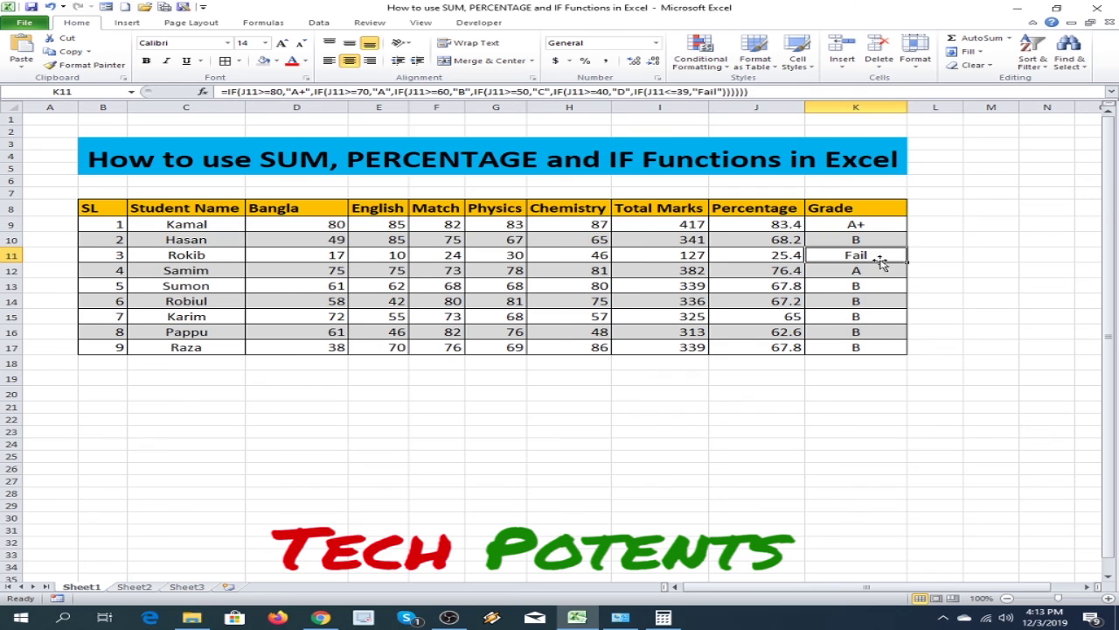